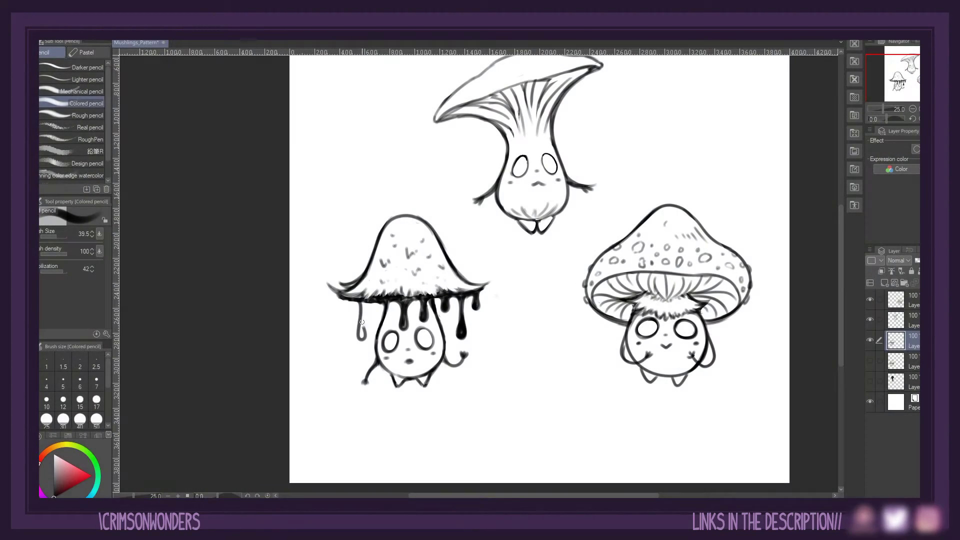
Step: Ink black drips hanging from the rim of the pointed mushroom's cap, beside the existing ones
mouse_move(360, 305)
left_mouse_down()
mouse_move(356, 325)
mouse_move(361, 301)
mouse_move(362, 335)
mouse_move(374, 293)
mouse_move(360, 317)
mouse_move(363, 303)
mouse_move(351, 299)
mouse_move(364, 326)
mouse_move(386, 272)
mouse_move(386, 298)
mouse_move(361, 310)
mouse_move(361, 335)
mouse_move(397, 297)
mouse_move(360, 343)
left_mouse_up()
key("ctrl+z")
mouse_move(344, 299)
left_mouse_down()
mouse_move(345, 316)
mouse_move(374, 321)
mouse_move(375, 304)
mouse_move(378, 316)
left_mouse_up()
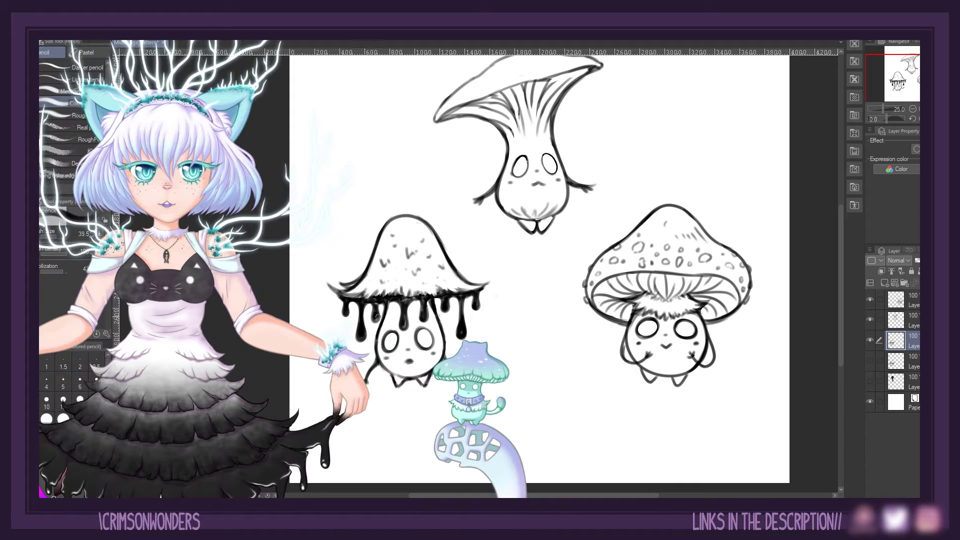
scroll(408, 391, "down", 2)
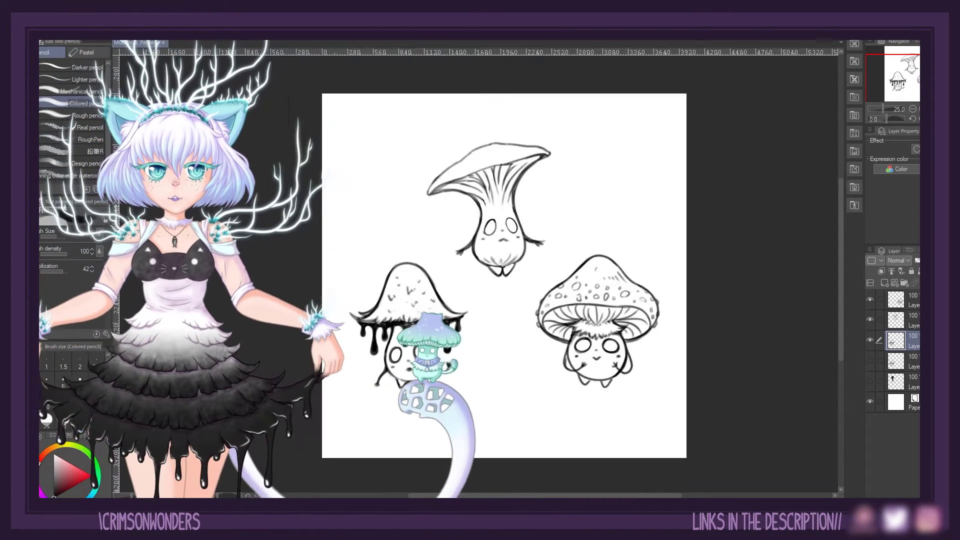
scroll(424, 374, "up", 1)
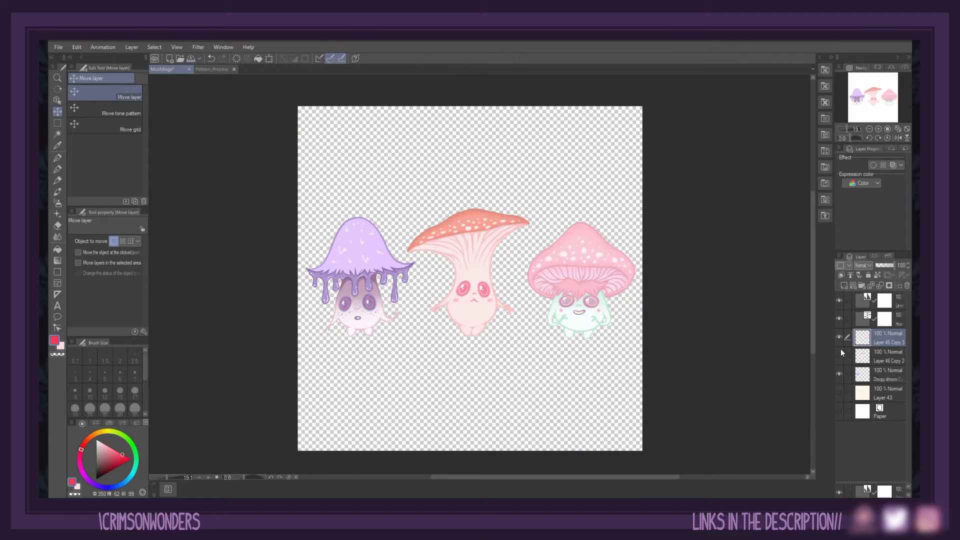
Step: Hide the red and pink mushroom layers and export the purple mushroom alone as Mushlings_01.png
left_click_drag(840, 354, 839, 337)
left_click(58, 47)
mouse_move(120, 163)
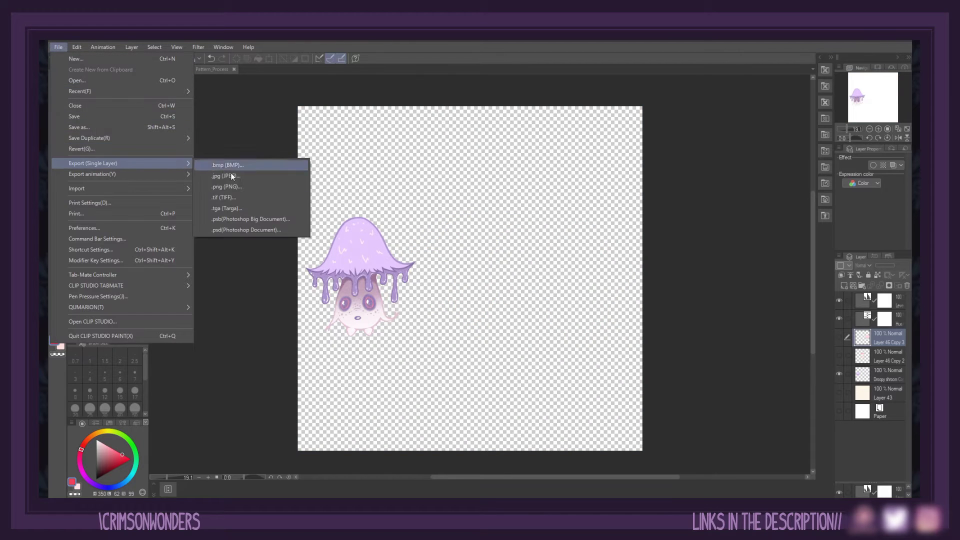
left_click(231, 187)
left_click(351, 349)
type("_01")
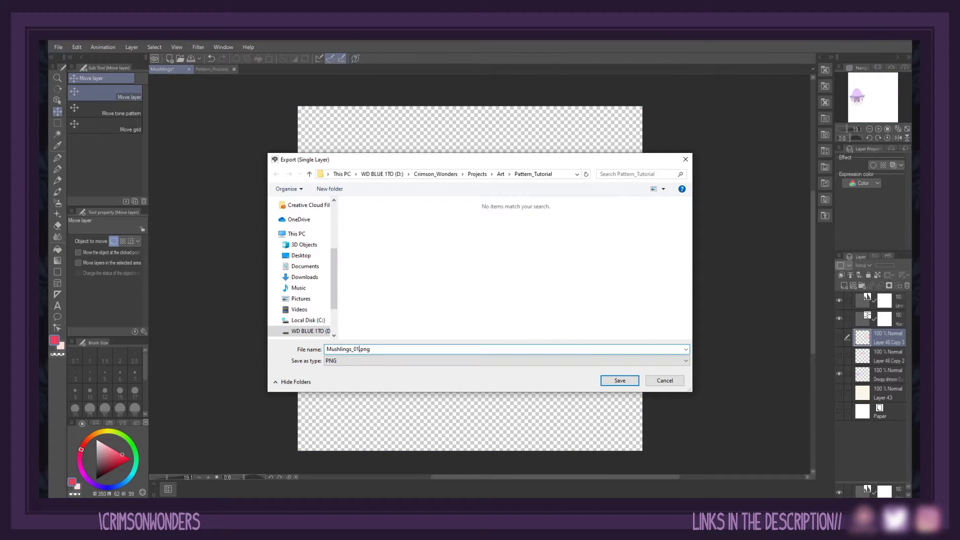
left_click(618, 384)
left_click(585, 144)
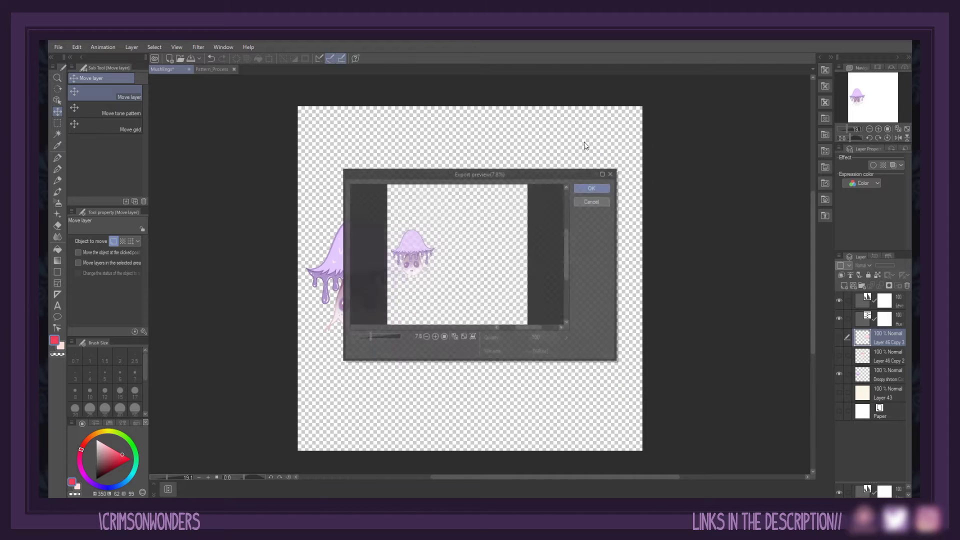
left_click(590, 189)
Step: Show only the red mushroom's layer instead of the purple one and export it as Mushlings_02.png
left_click(839, 372)
left_click(838, 355)
left_click(58, 46)
mouse_move(97, 160)
left_click(245, 185)
left_click(351, 349)
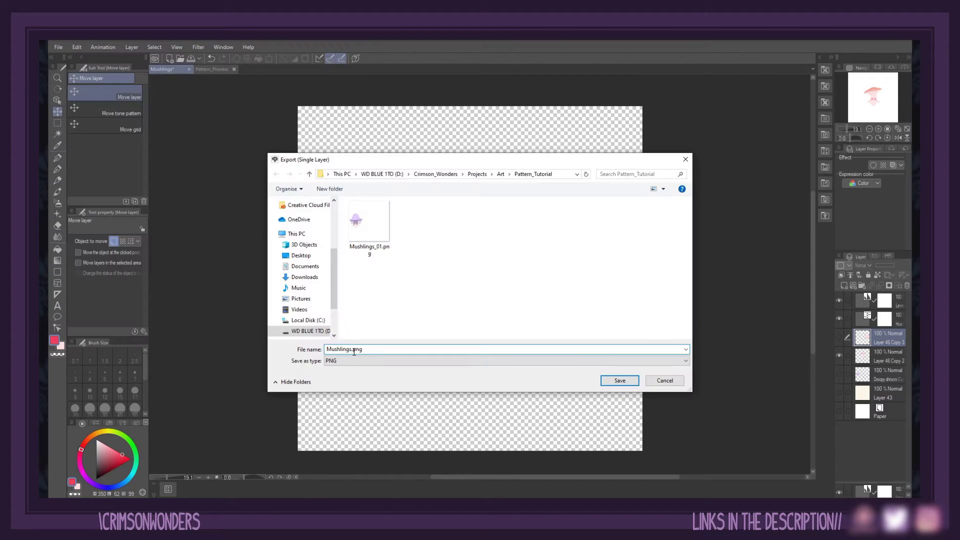
type("_02")
left_click(614, 385)
left_click(585, 144)
left_click(581, 188)
Step: Export the pink mushroom alone as Mushlings_03.png and make the other mushroom and cream background layers visible again
left_click(839, 355)
left_click(839, 337)
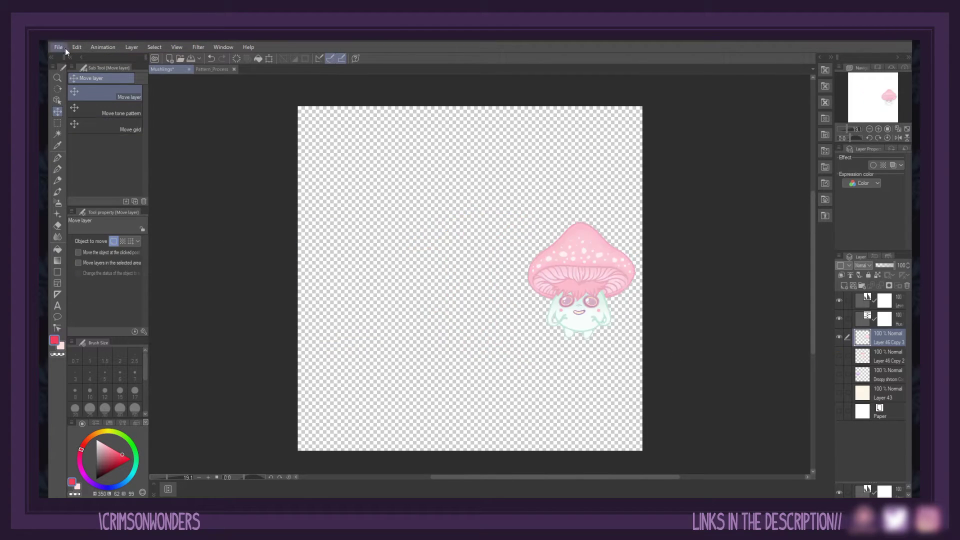
left_click(62, 47)
mouse_move(97, 160)
left_click(227, 185)
left_click(619, 380)
left_click(581, 144)
left_click(590, 188)
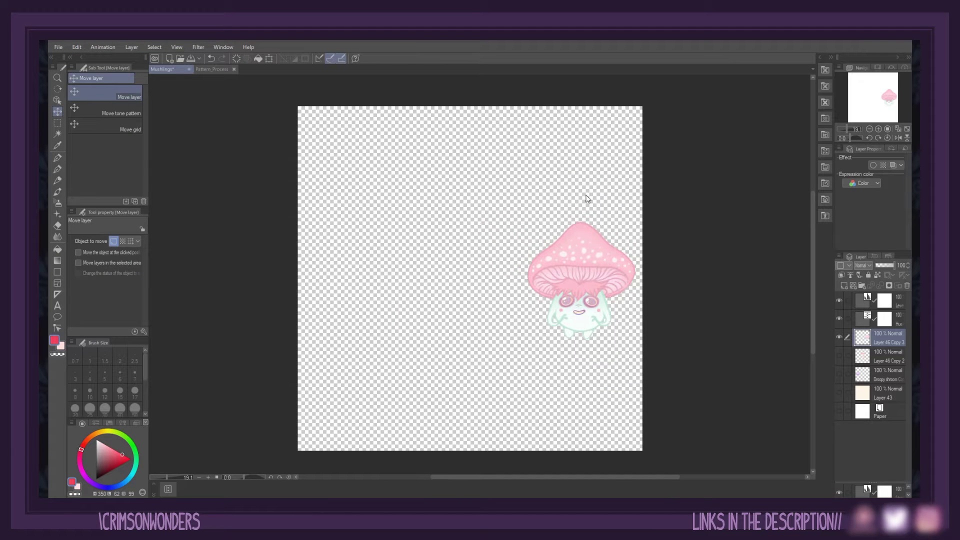
left_click_drag(838, 355, 838, 395)
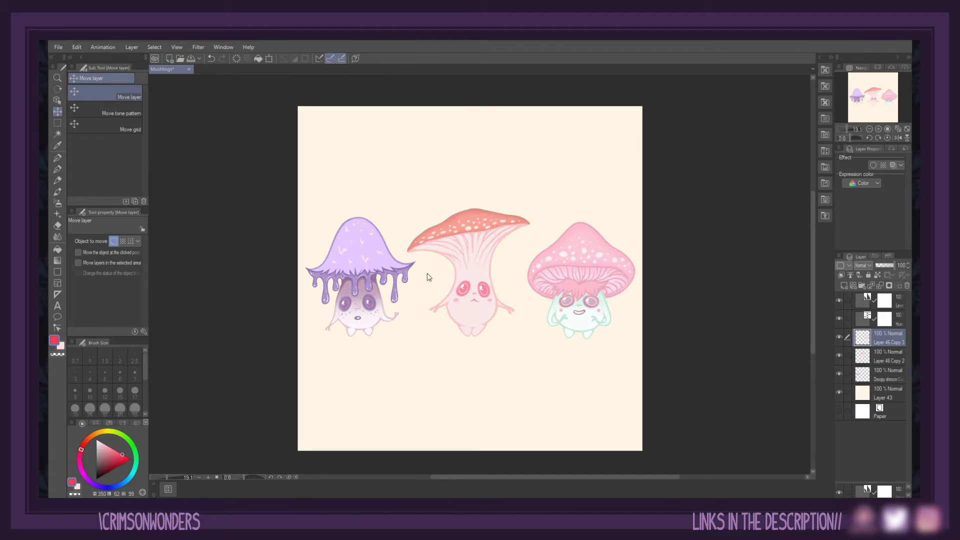
Step: Create a new 4000 by 4000 px color illustration at resolution 300 and fill Layer 1 with cream
left_click(58, 46)
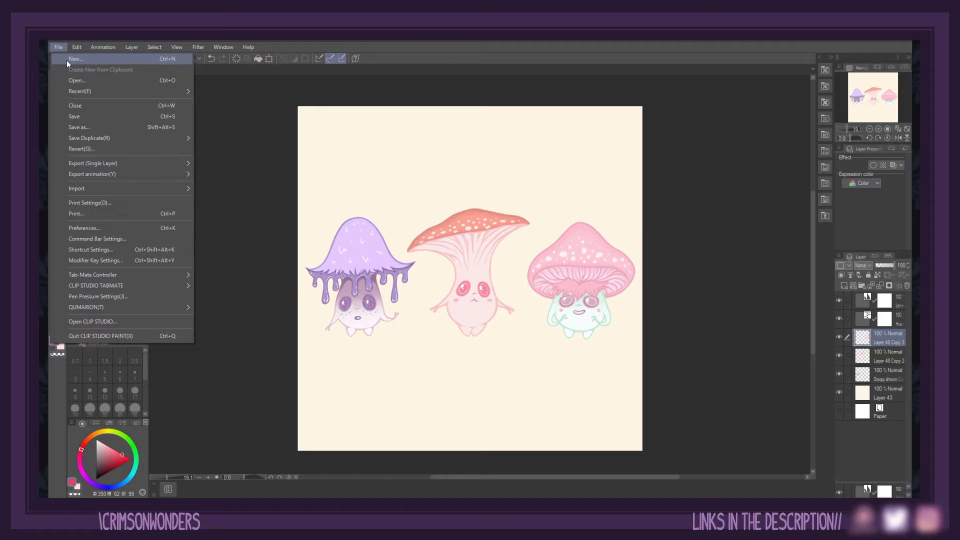
left_click(67, 60)
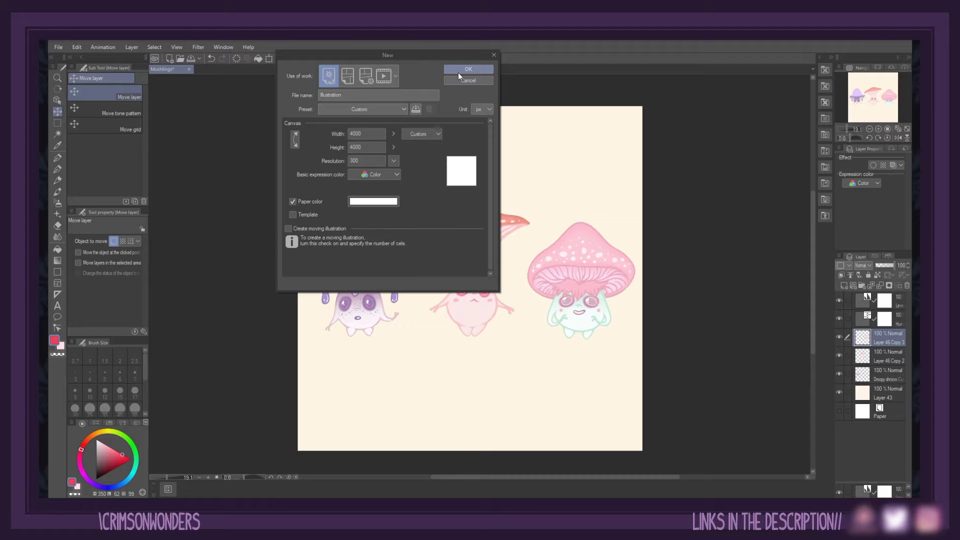
left_click(458, 73)
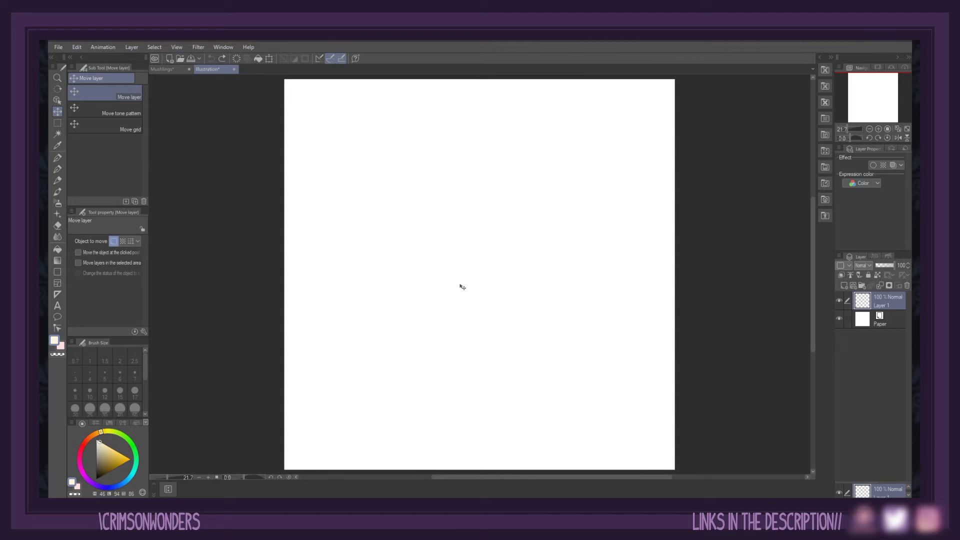
key("g")
key("g")
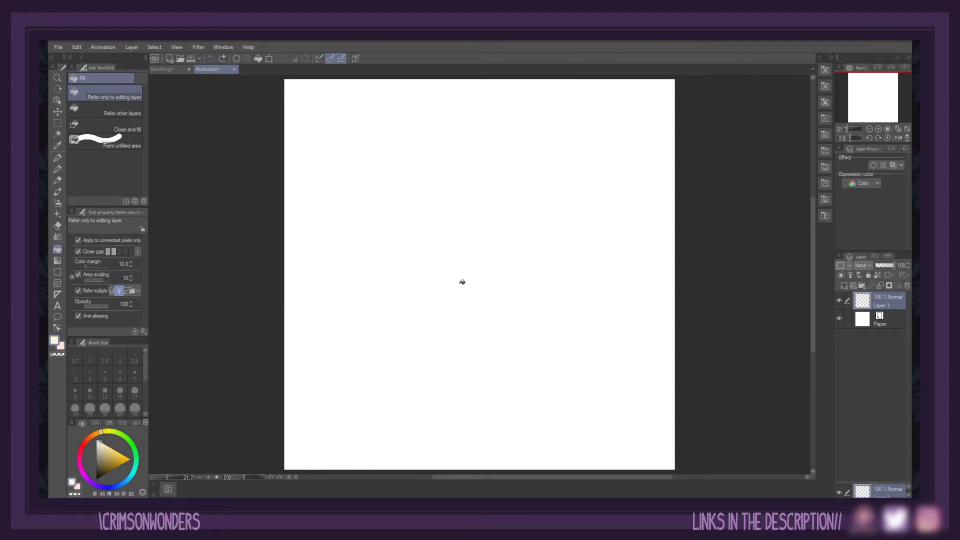
left_click(474, 283)
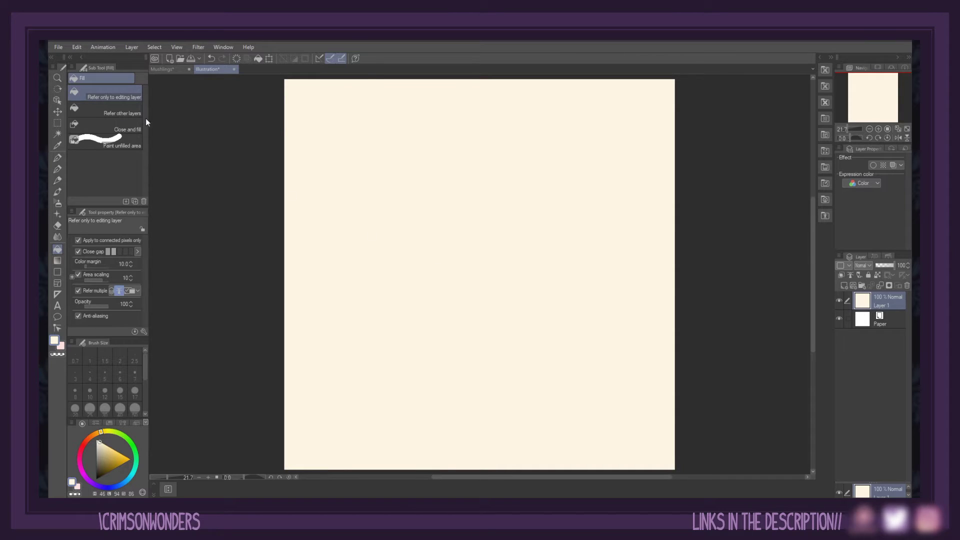
Step: Change the canvas size to 6000 by 6000 px with the reference point at the center
left_click(58, 47)
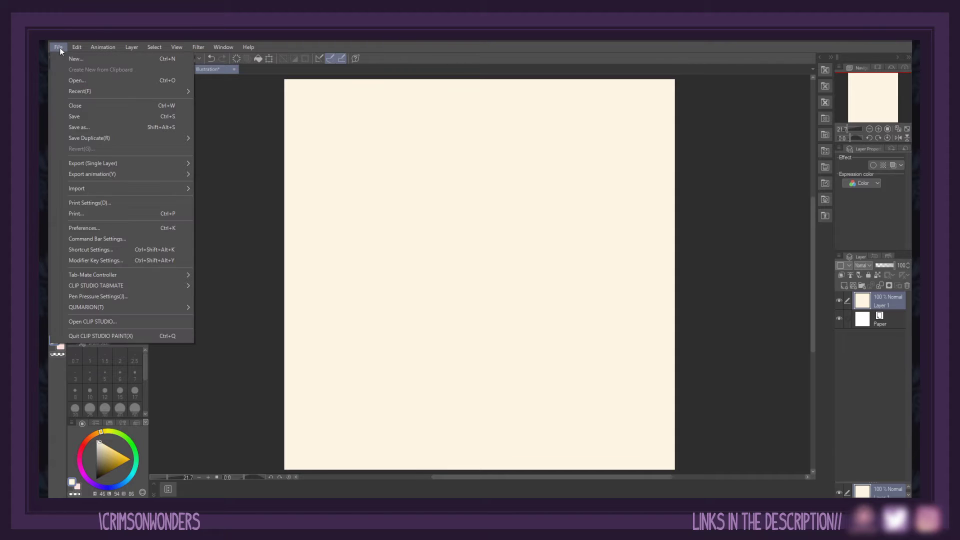
mouse_move(73, 49)
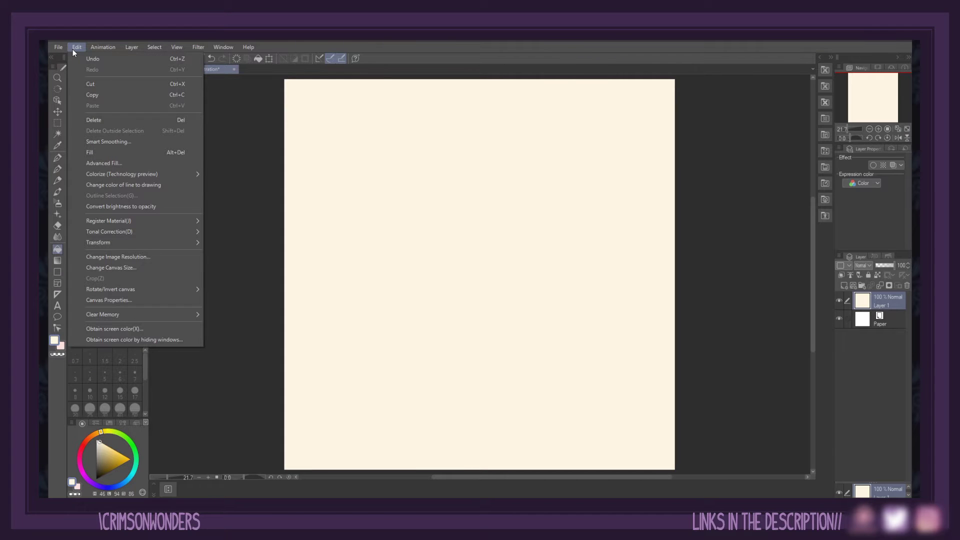
left_click(123, 268)
left_click(427, 244)
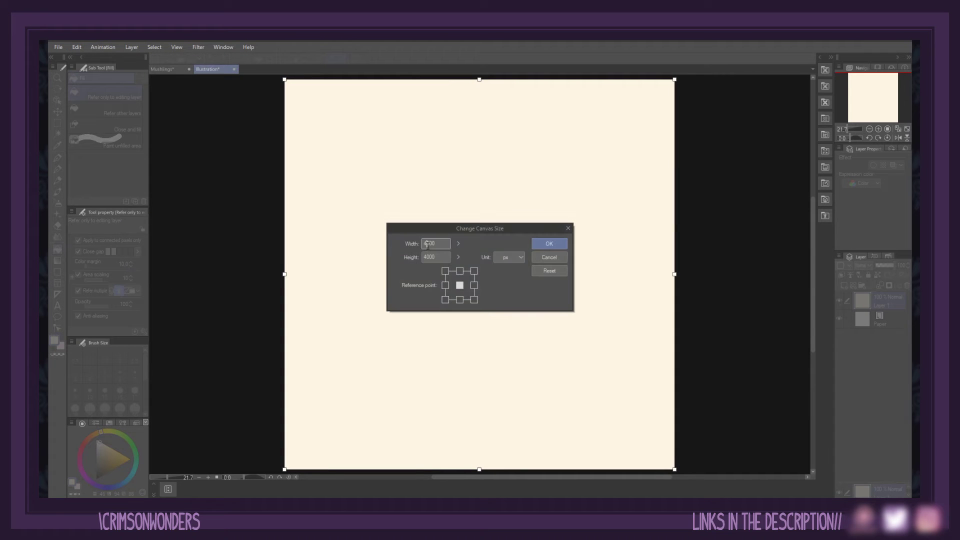
type("6")
left_click_drag(427, 257, 423, 257)
type("6")
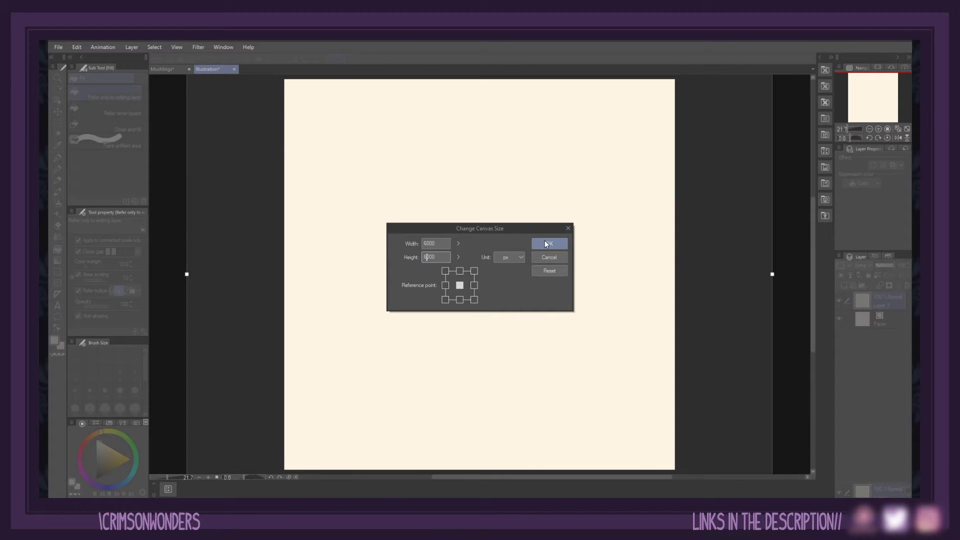
left_click(548, 244)
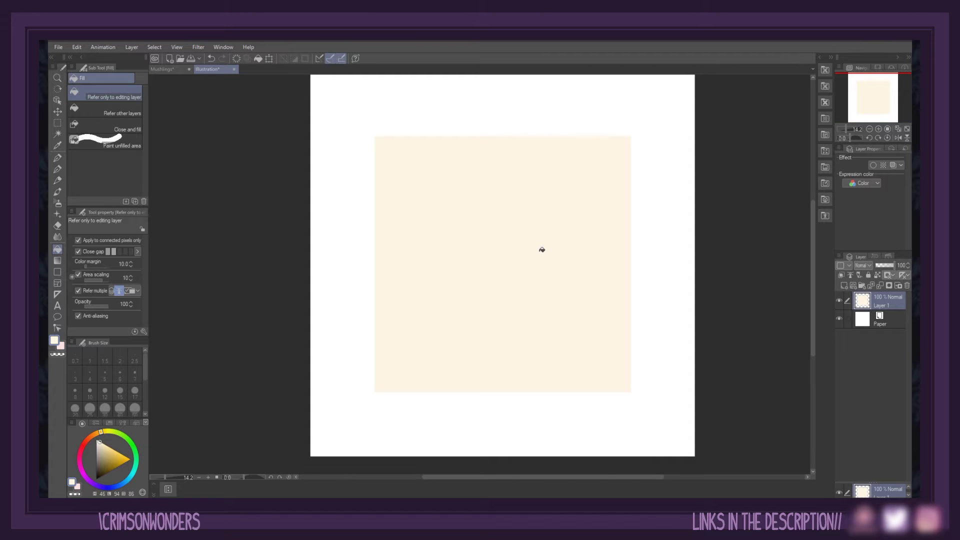
left_click(80, 447)
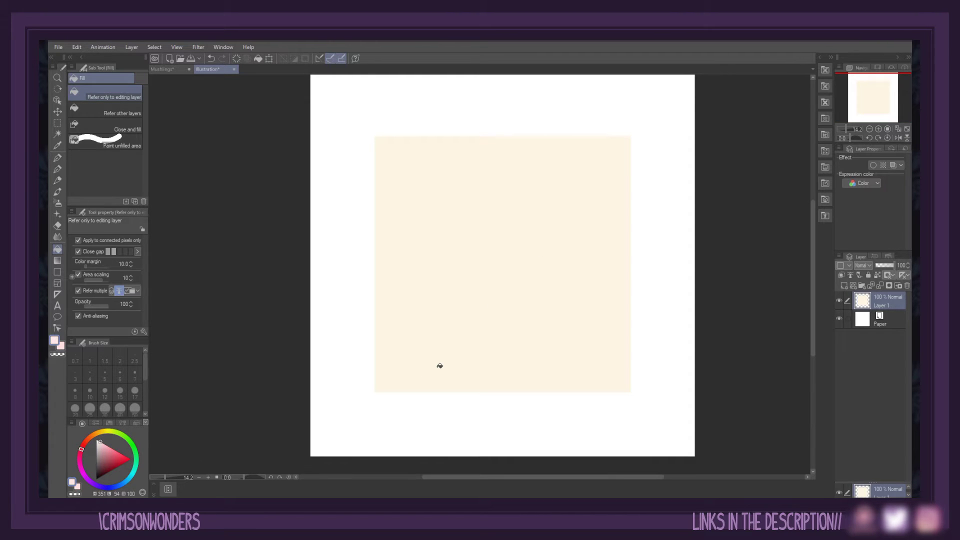
left_click(439, 365)
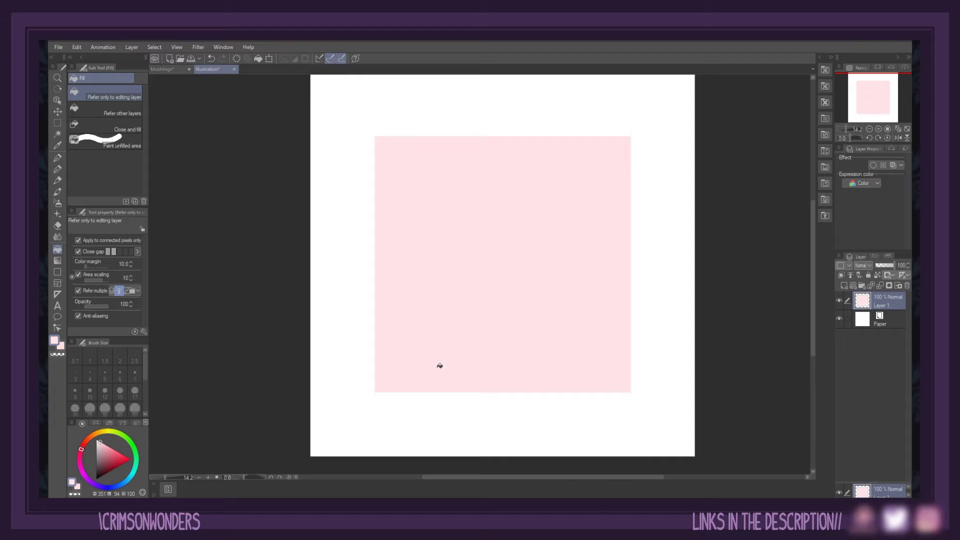
left_click(101, 438)
left_click(521, 336)
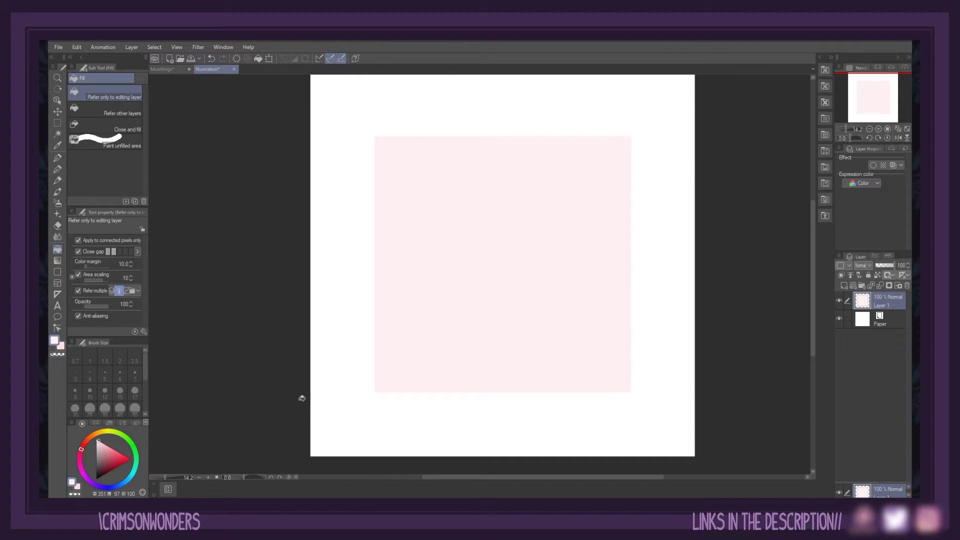
key("ctrl+z")
key("ctrl+z")
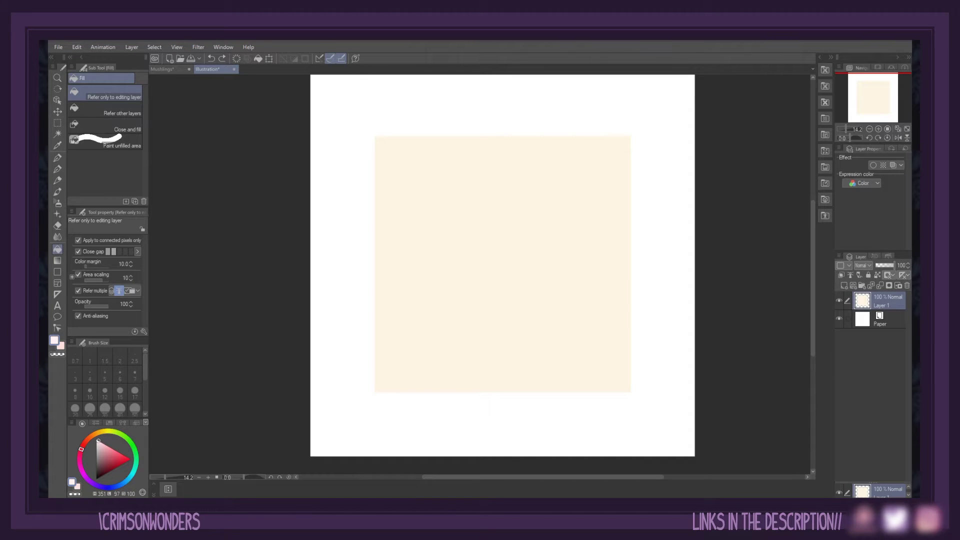
Step: Bring Mushlings_01.png, Mushlings_02.png and Mushlings_03.png from the Pattern_Tutorial folder into the illustration as separate layers
left_click_drag(959, 134, 356, 133)
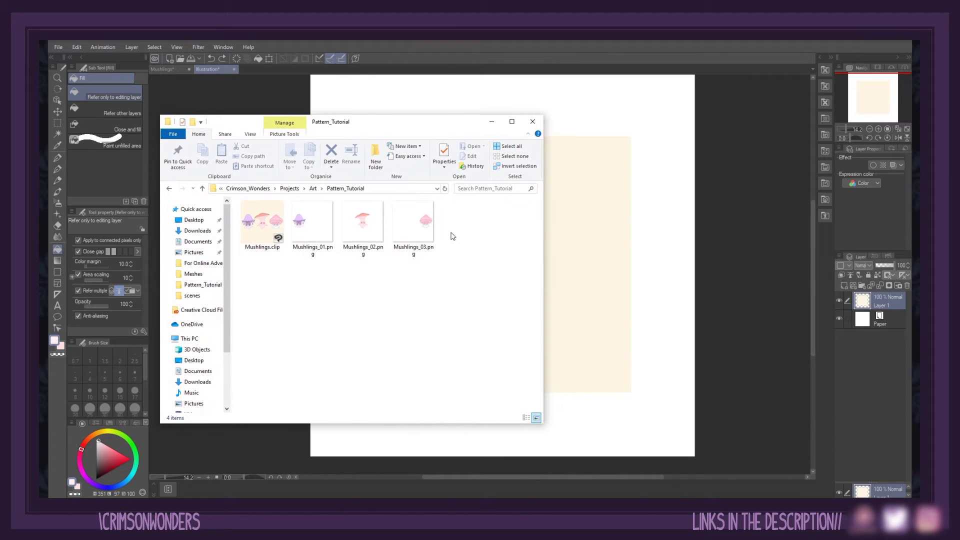
left_click_drag(309, 234, 864, 300)
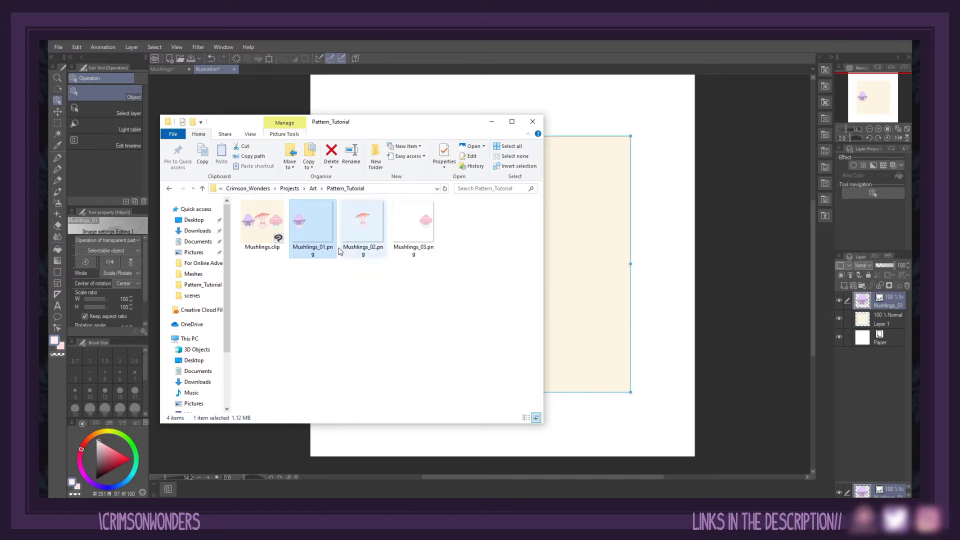
left_click_drag(350, 237, 858, 300)
left_click_drag(423, 232, 853, 296)
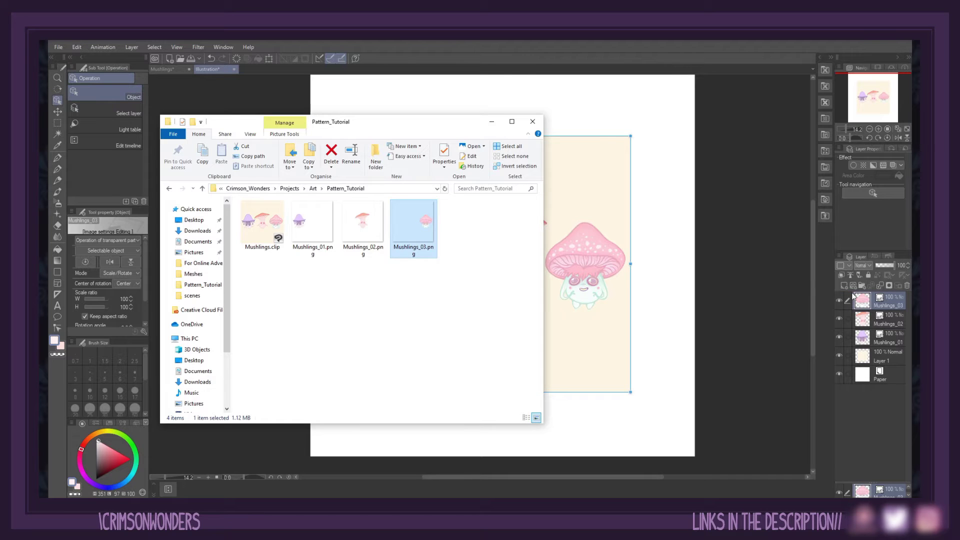
left_click(852, 296)
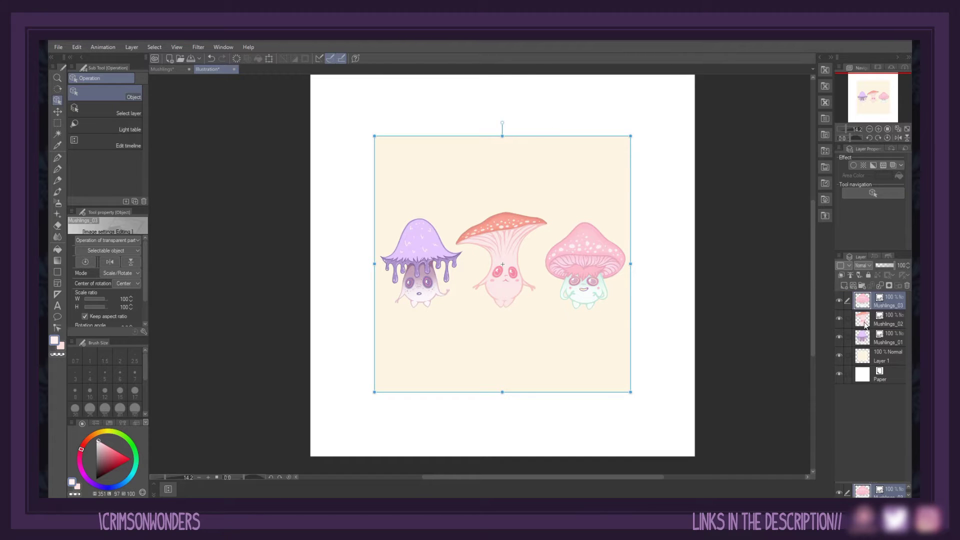
Step: Duplicate the three mushroom layers and stack the copies together above the originals
left_click(891, 340, "shift")
right_click(891, 340)
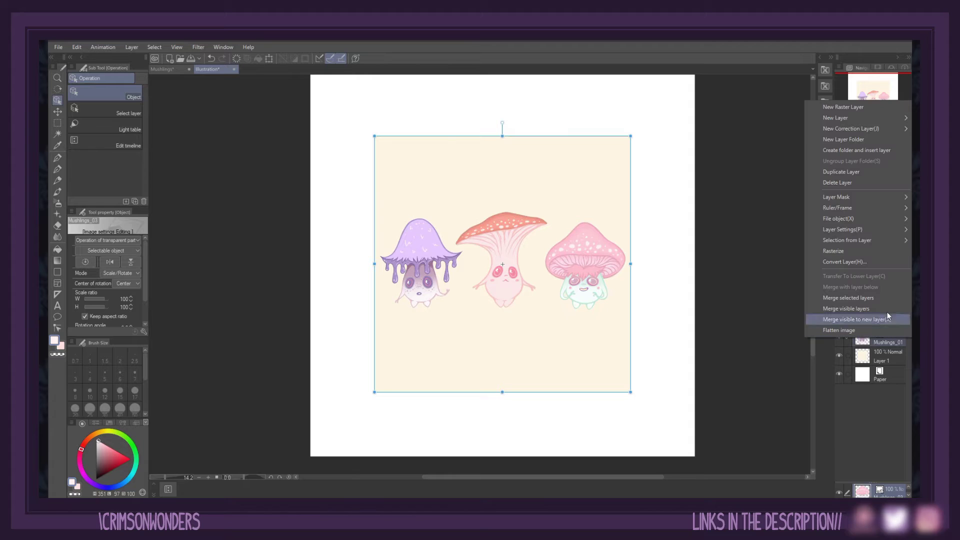
left_click(849, 172)
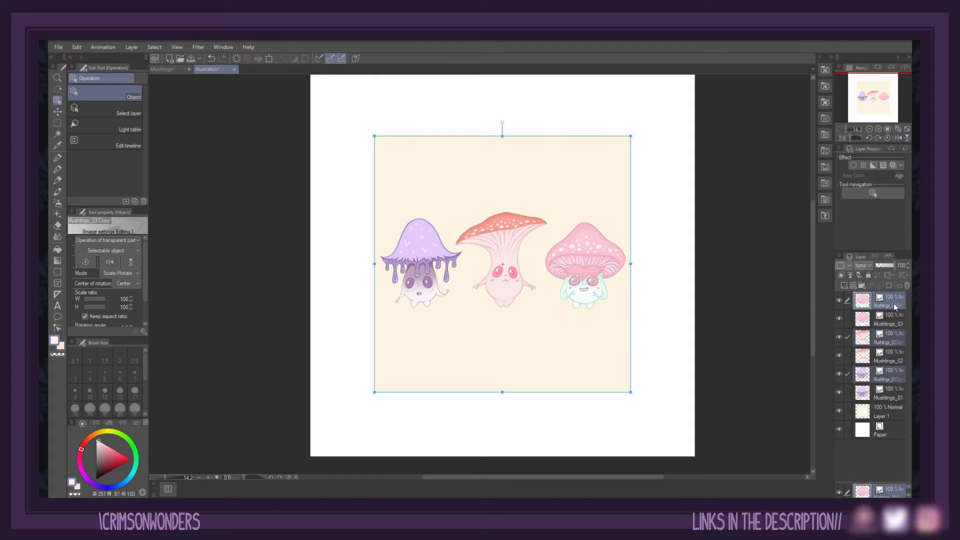
left_click_drag(893, 306, 893, 296)
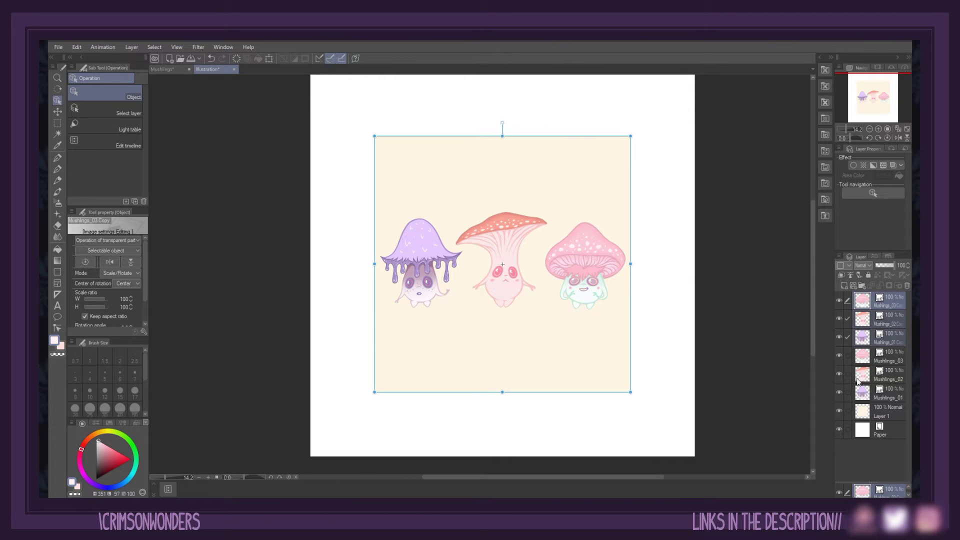
Step: Hide the original mushroom layers and move the purple mushroom copy up across the cream square's top edge near its left corner
left_click_drag(839, 394, 839, 355)
left_click(855, 343)
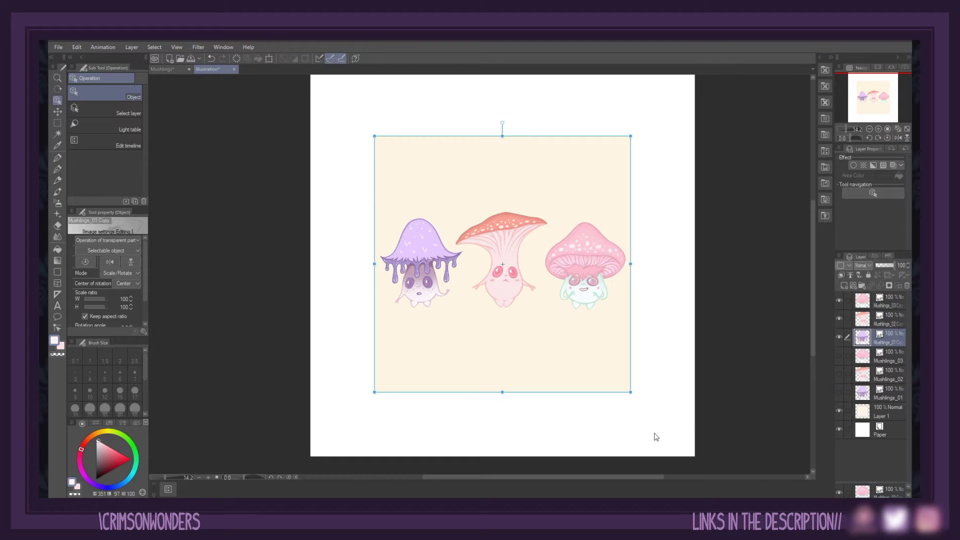
scroll(567, 447, "down", 1)
key("k")
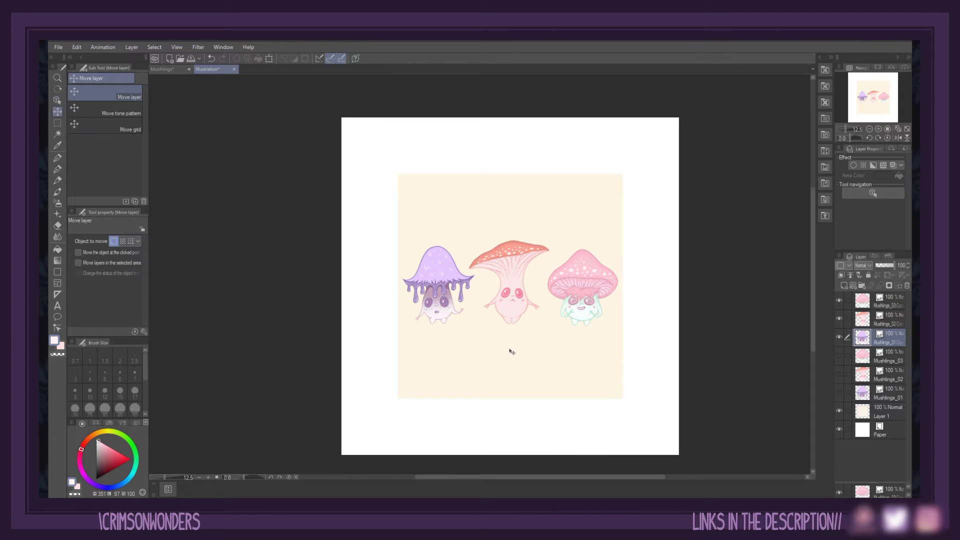
left_click_drag(443, 320, 444, 204)
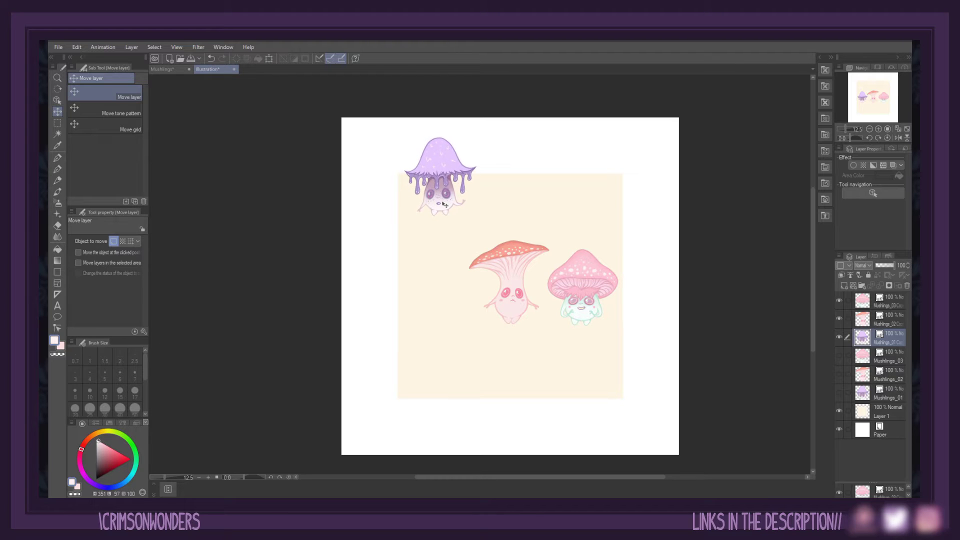
Step: Move the pink mushroom copy across the cream square's left edge and the red mushroom copy across its bottom edge near the right corner
left_click(885, 377)
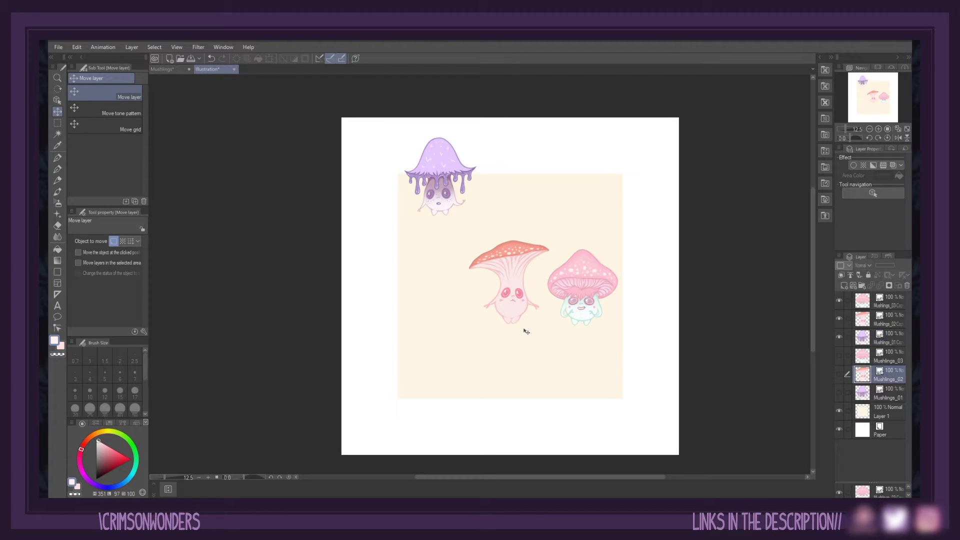
left_click(896, 305)
left_click_drag(592, 300, 408, 274)
left_click(885, 375)
left_click(885, 318)
left_click_drag(517, 303, 590, 405)
left_click_drag(585, 364, 585, 388)
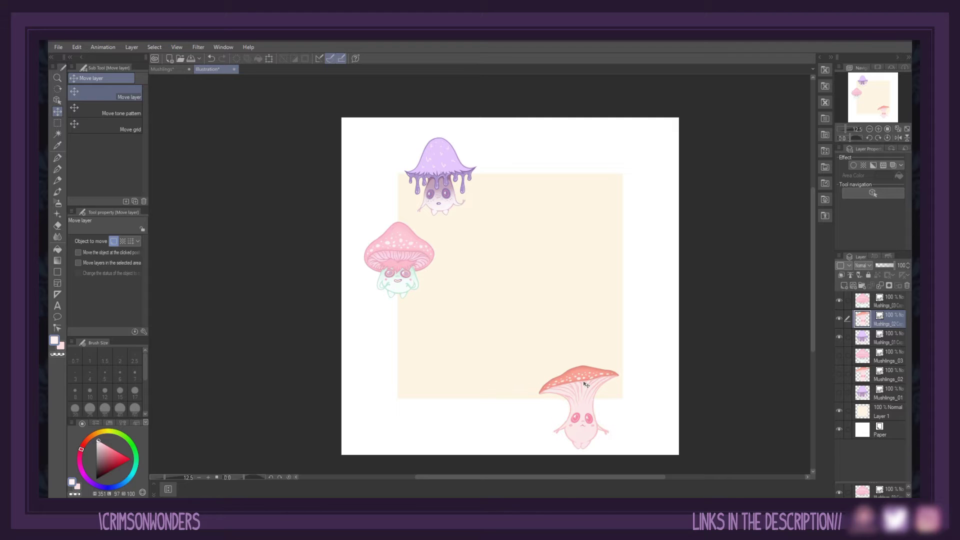
left_click(880, 339)
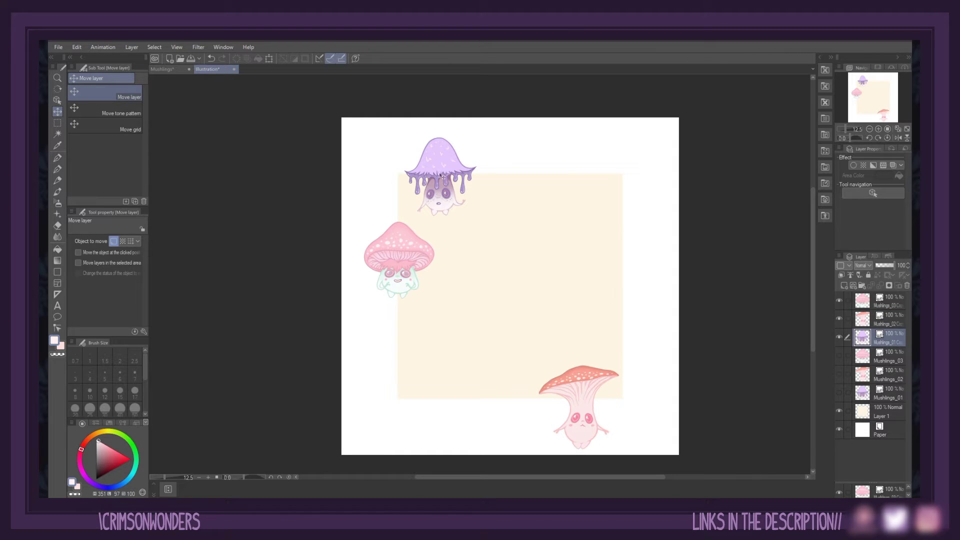
left_click_drag(442, 198, 398, 192)
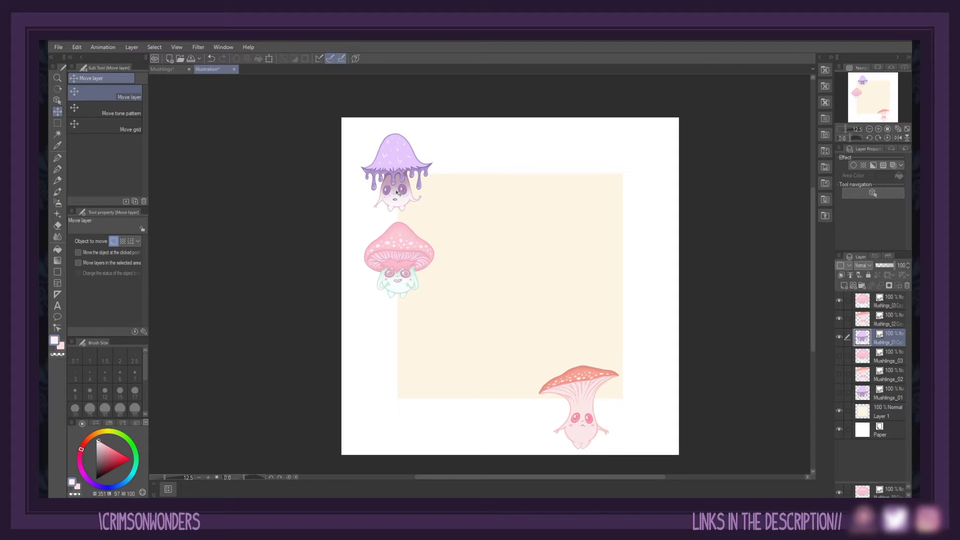
key("ctrl+z")
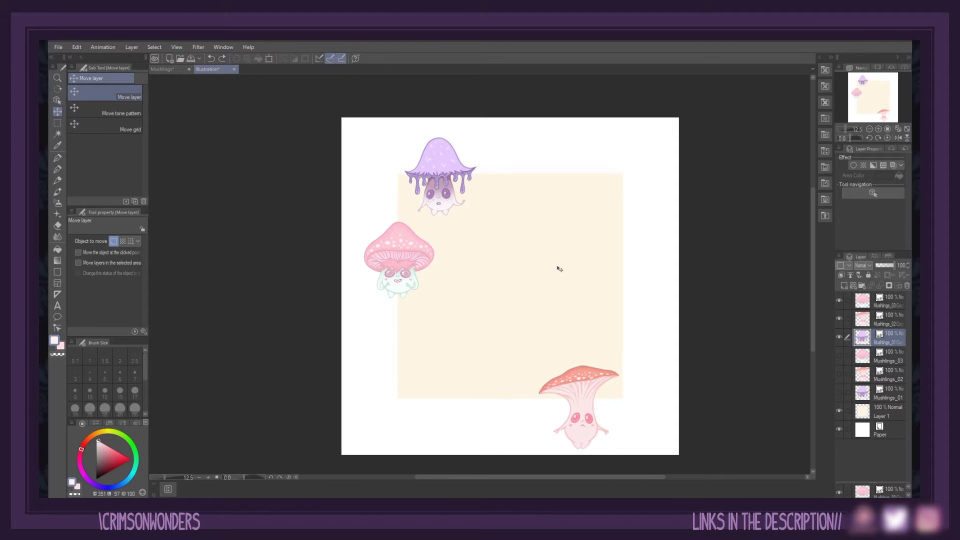
Step: Auto-select the empty area surrounding the cream square on Layer 1
left_click(892, 416)
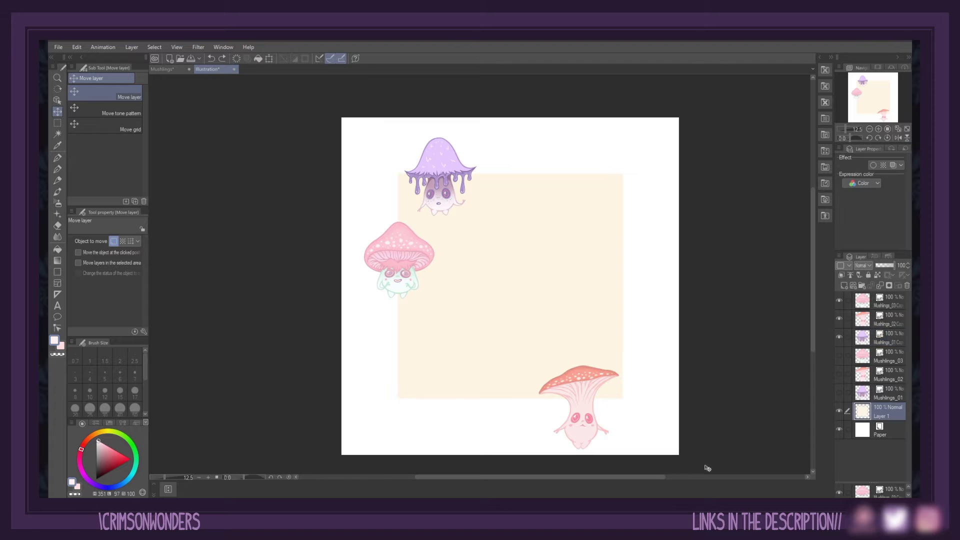
left_click(57, 134)
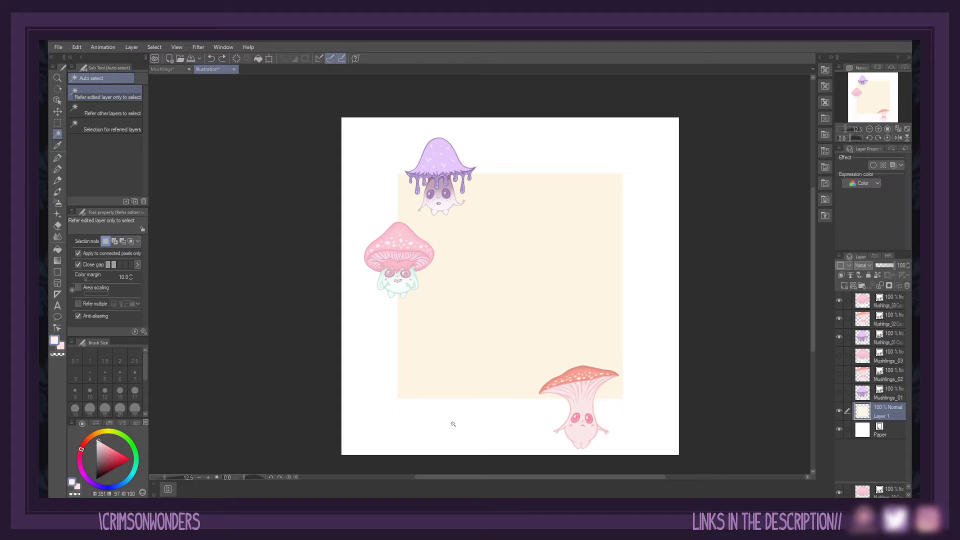
key("k")
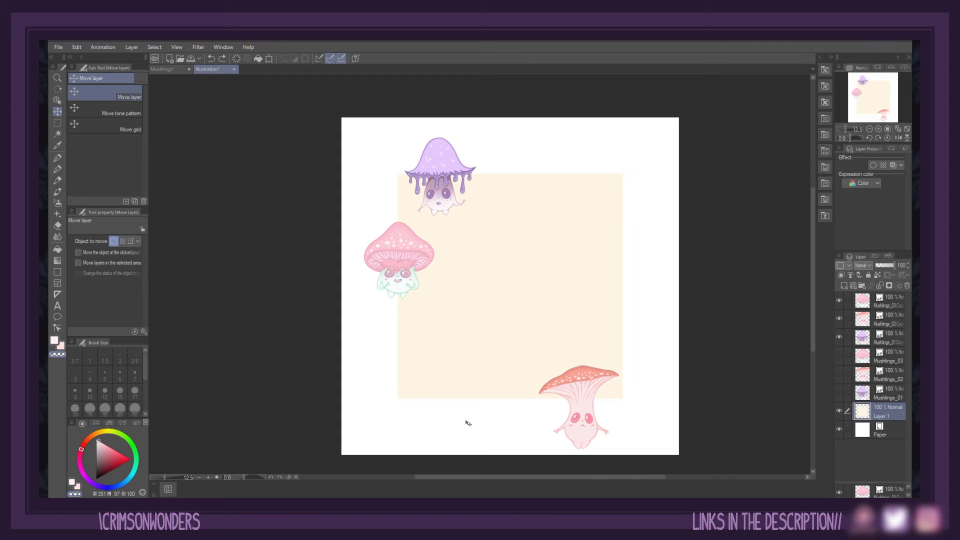
key("w")
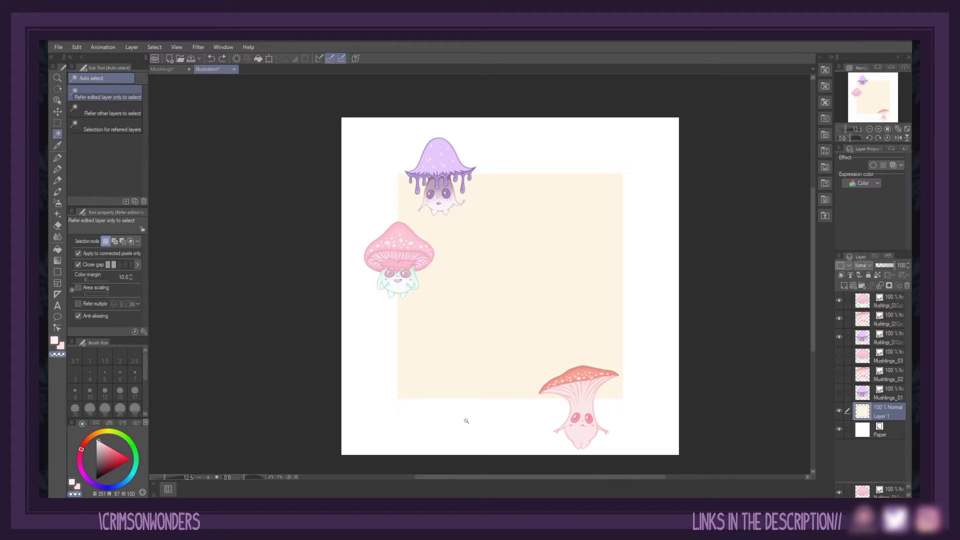
left_click(465, 421)
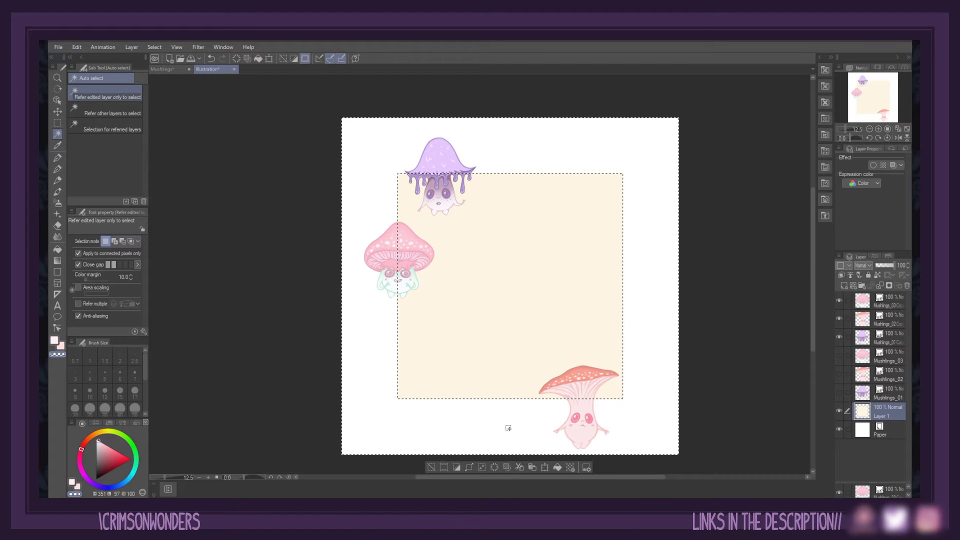
Step: Rasterize the three mushroom copy layers
left_click(887, 338)
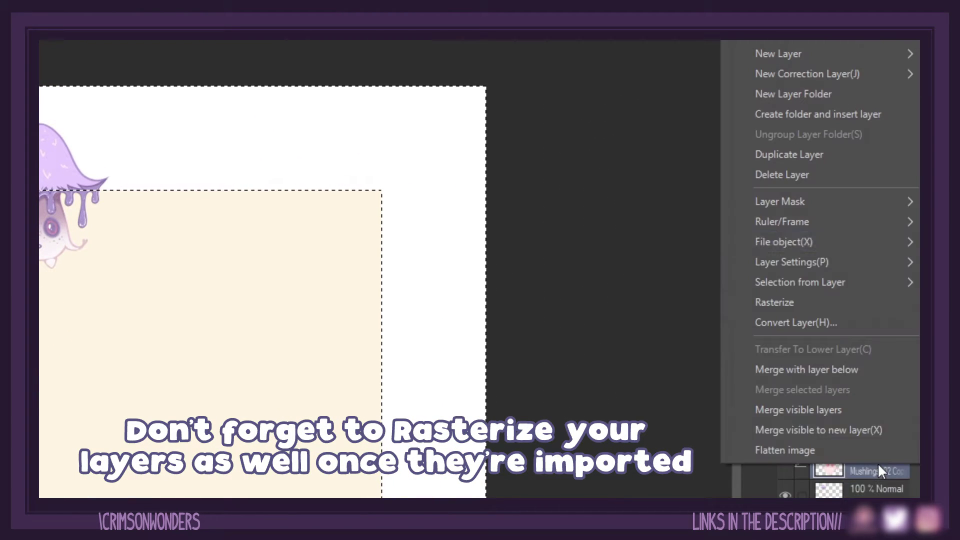
left_click(819, 298)
right_click(879, 428)
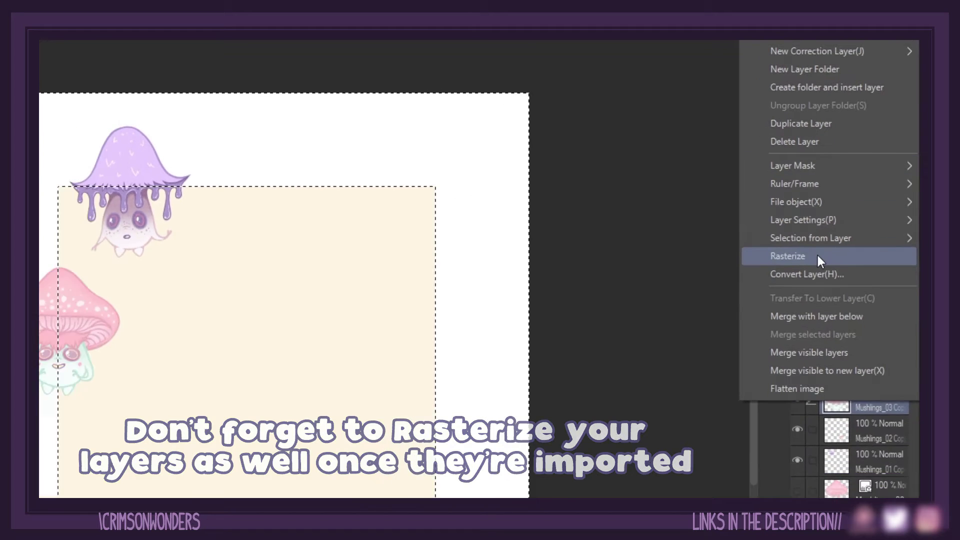
left_click(817, 255)
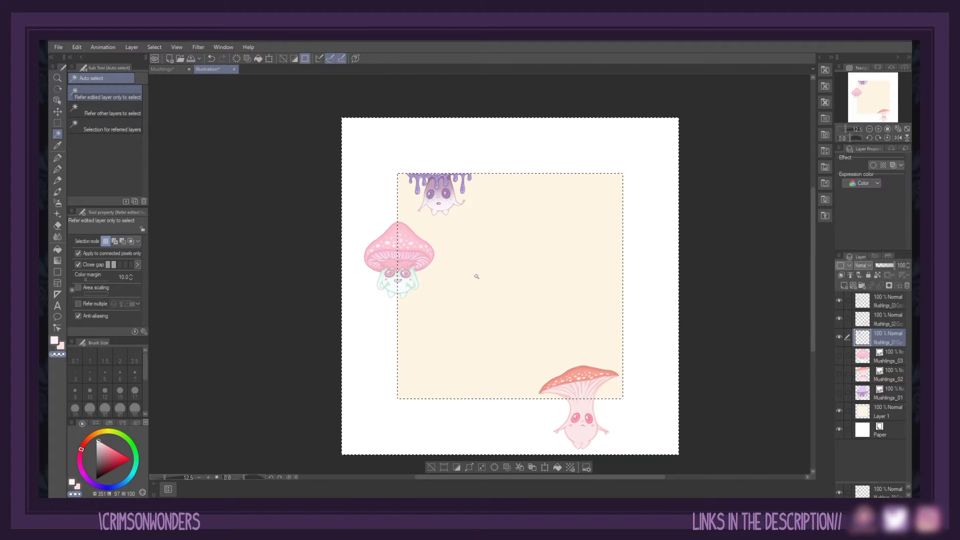
Step: Cut the parts of the purple, red and pink mushroom copies outside the square, paste each onto its own layer, and clear the selection
key("ctrl+v")
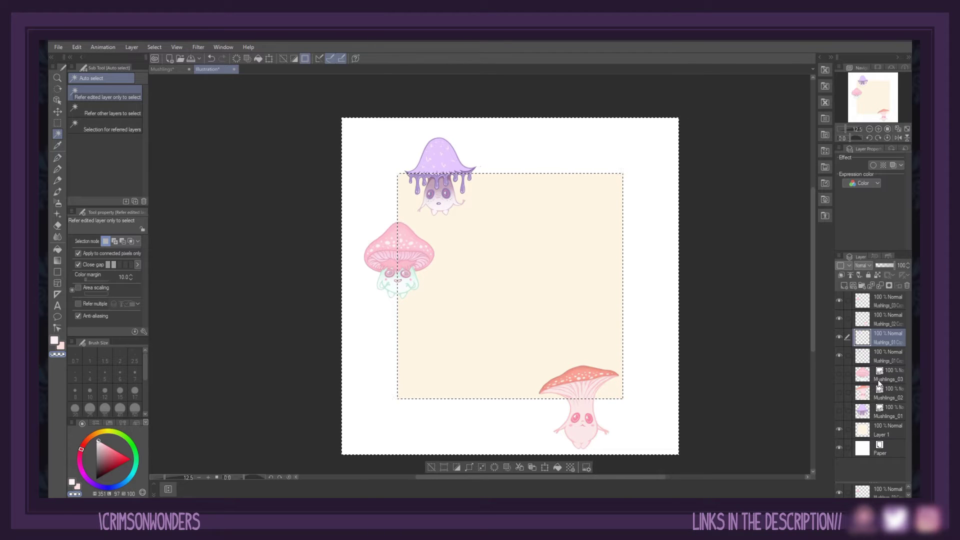
left_click(885, 356)
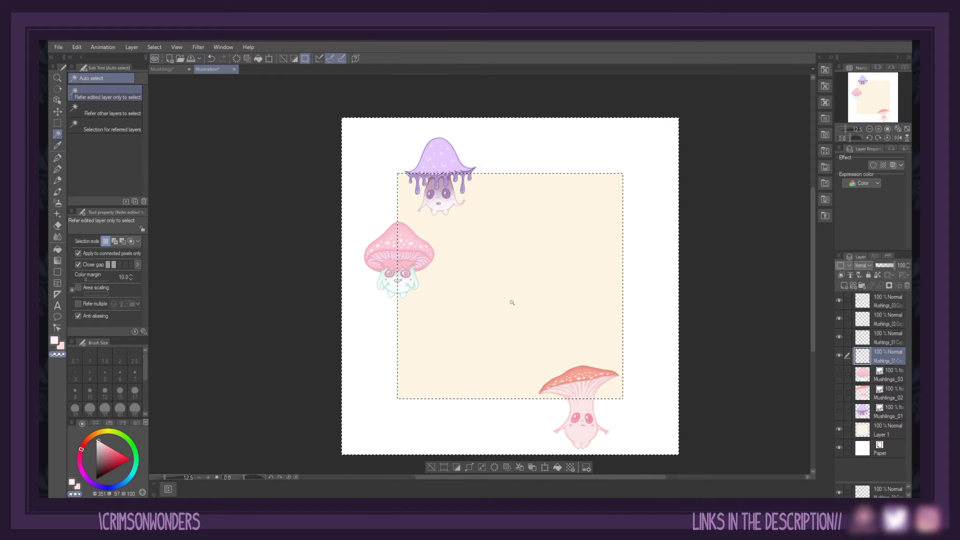
left_click(886, 320)
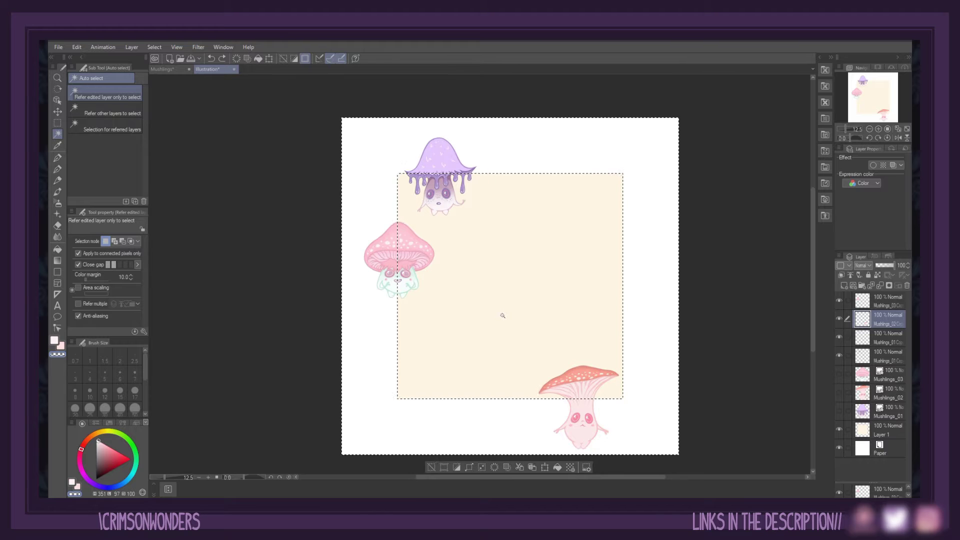
key("ctrl+x")
key("ctrl+v")
left_click(882, 301)
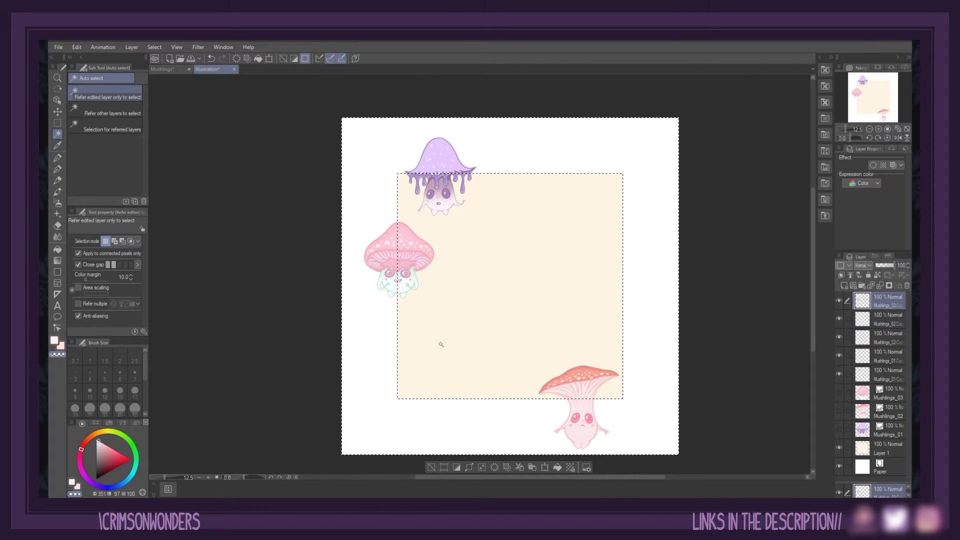
key("ctrl+x")
key("ctrl+v")
key("ctrl+d")
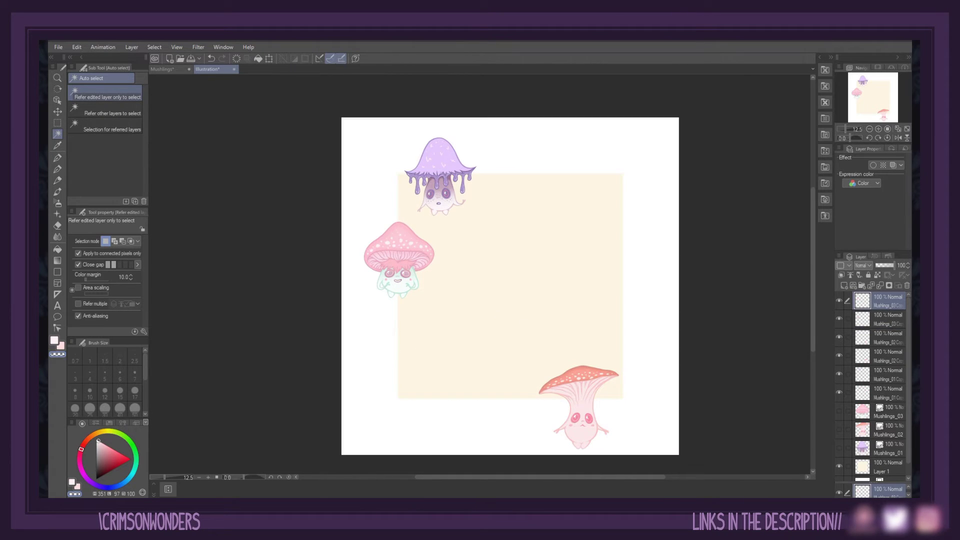
Step: Move the cut-off purple mushroom cap straight down to the inside of the square's bottom edge
left_click(886, 368)
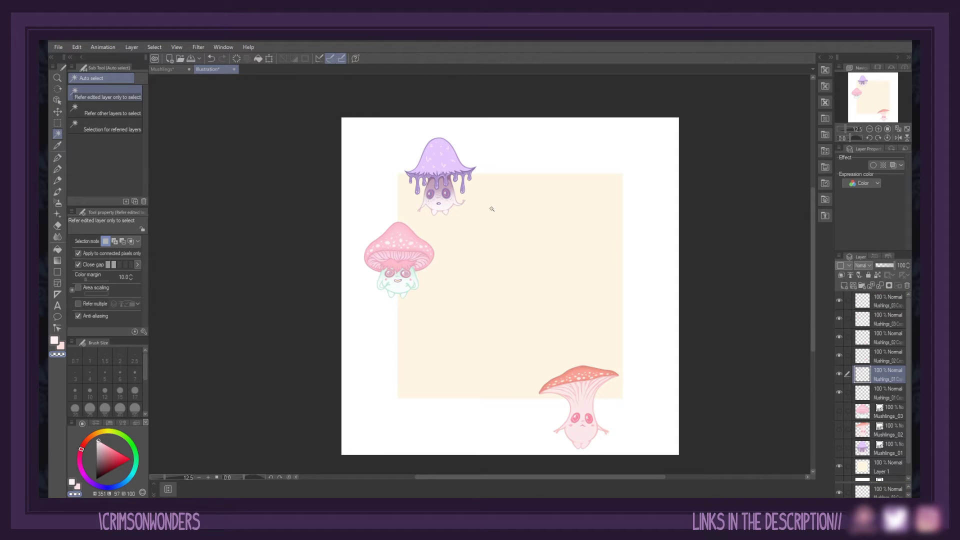
key("k")
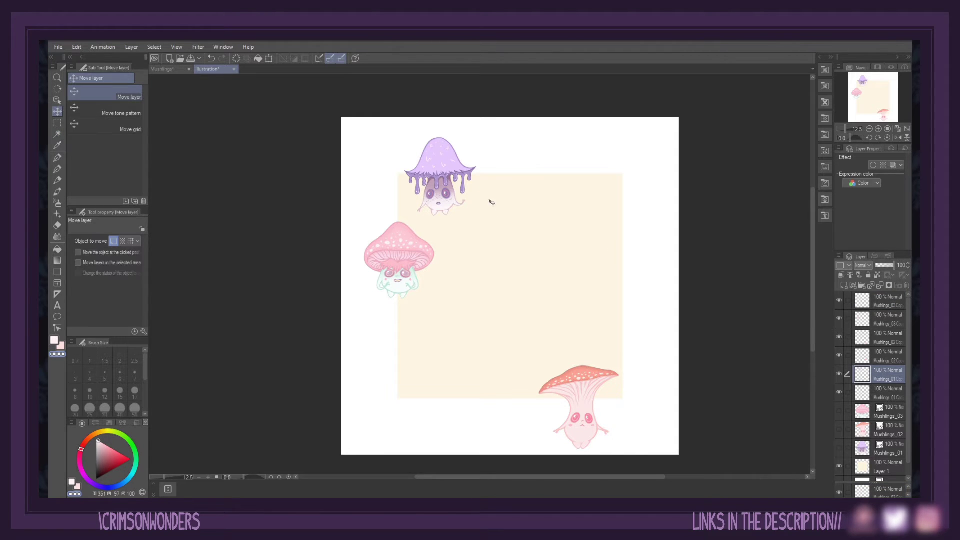
left_click_drag(450, 162, 454, 384)
scroll(452, 384, "up", 5)
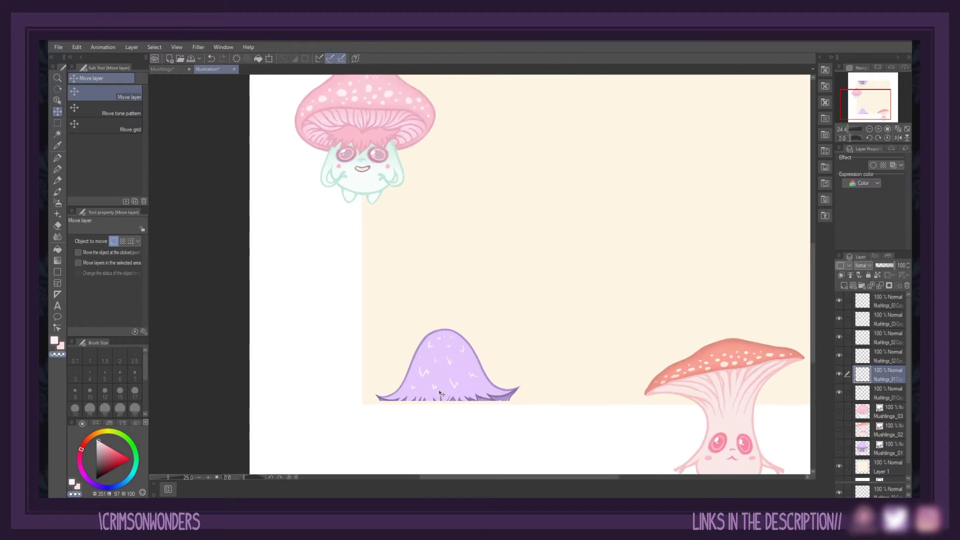
Step: Fill the square on Layer 1 with a contrasting salmon-orange color
left_click(881, 463)
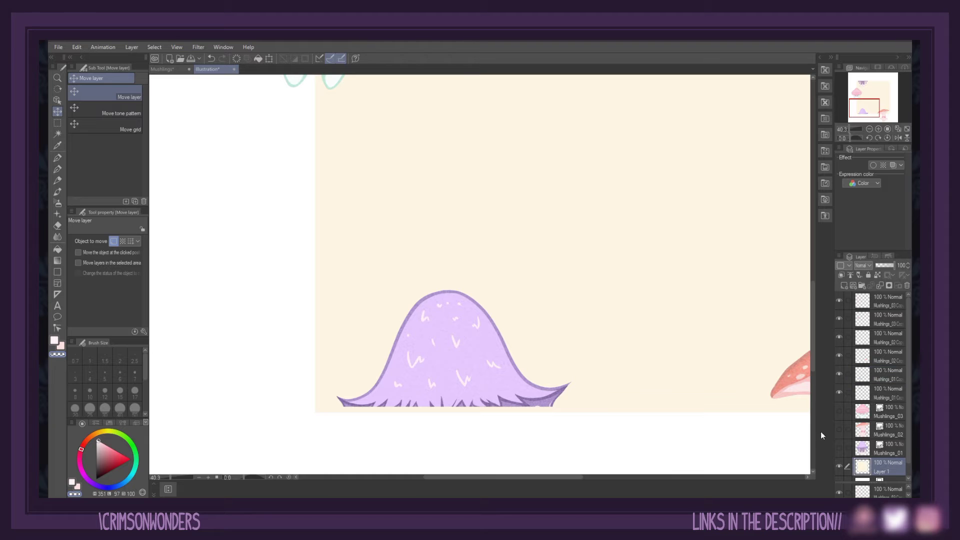
key("g")
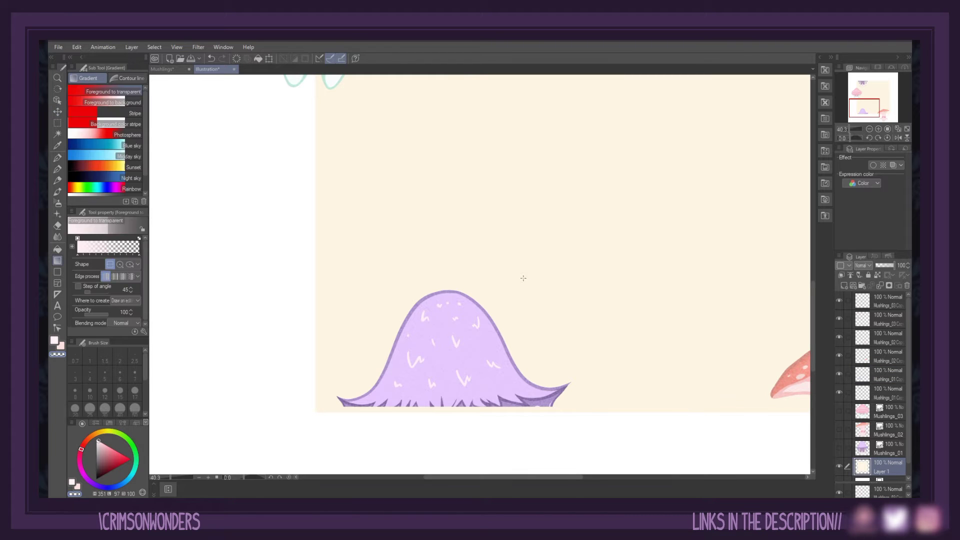
key("g")
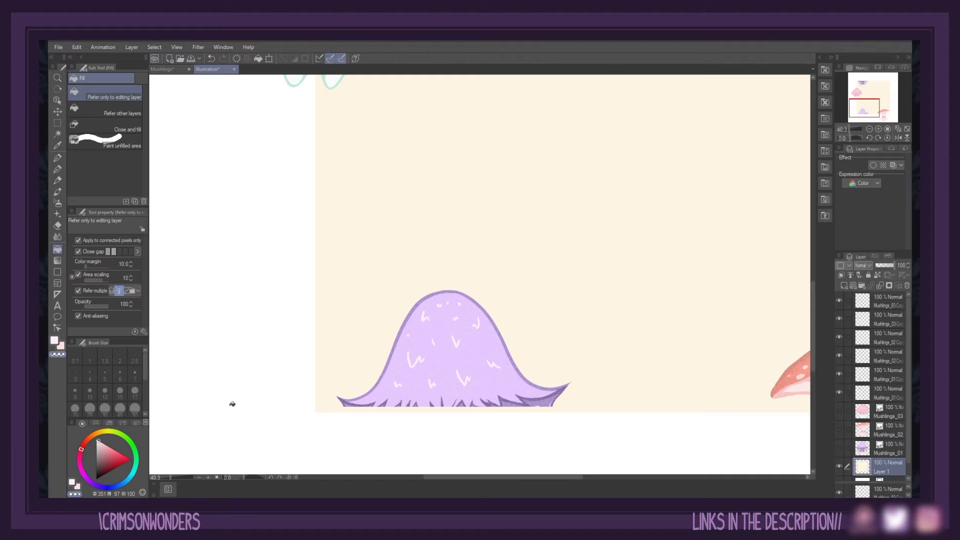
left_click(102, 442)
left_click_drag(114, 436, 144, 429)
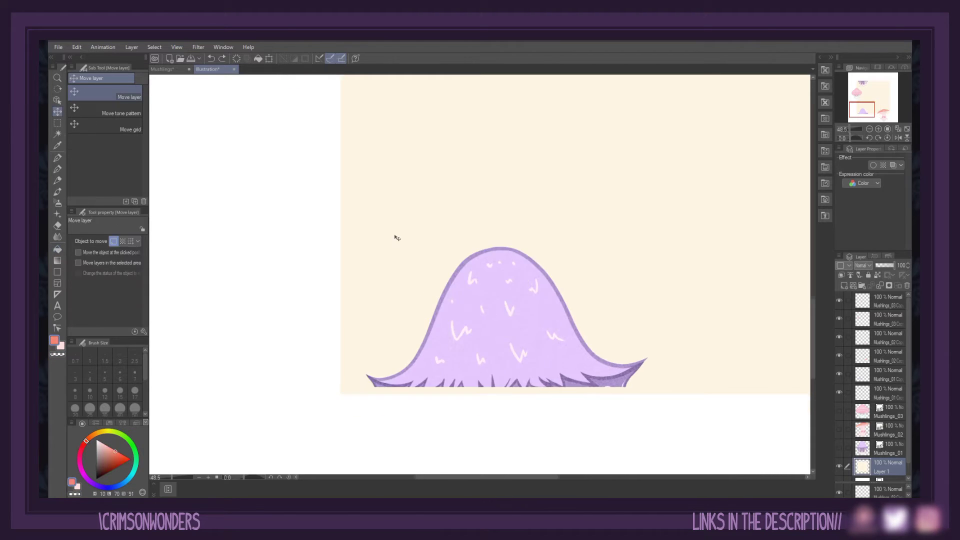
key("g")
key("g")
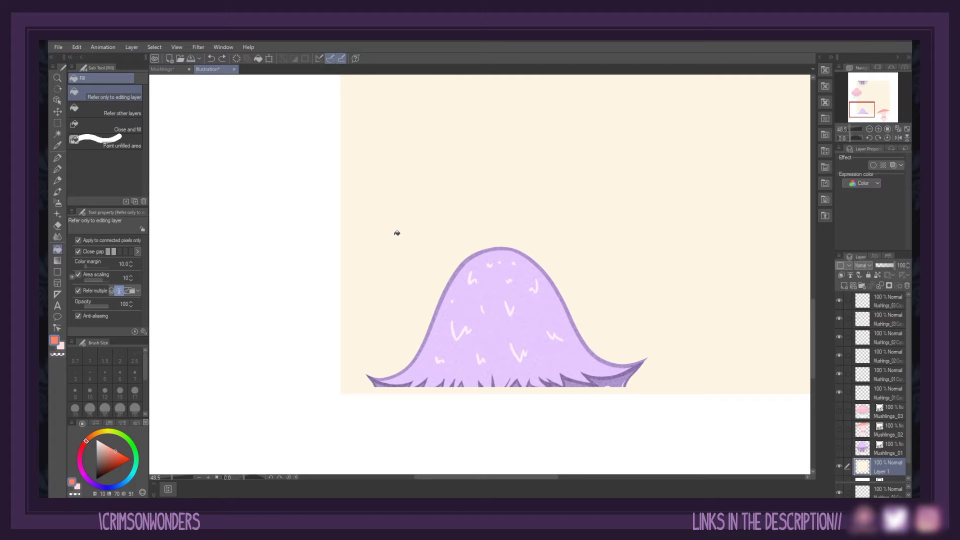
left_click(396, 233)
Step: Move the purple cap piece down until its cut edge lines up with the square's bottom edge
left_click(525, 365, "ctrl+shift")
scroll(525, 364, "up", 4)
key("k")
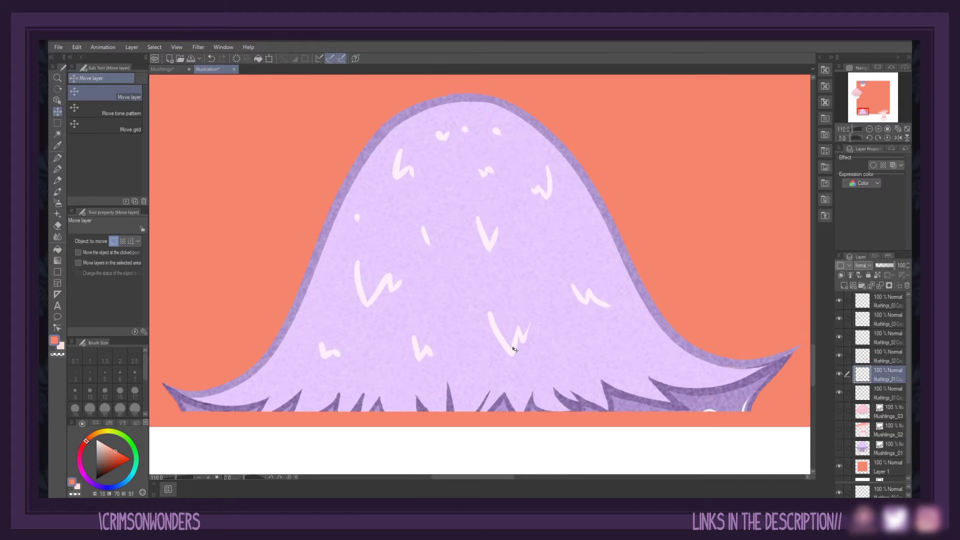
left_click_drag(513, 336, 513, 347)
scroll(515, 350, "down", 7)
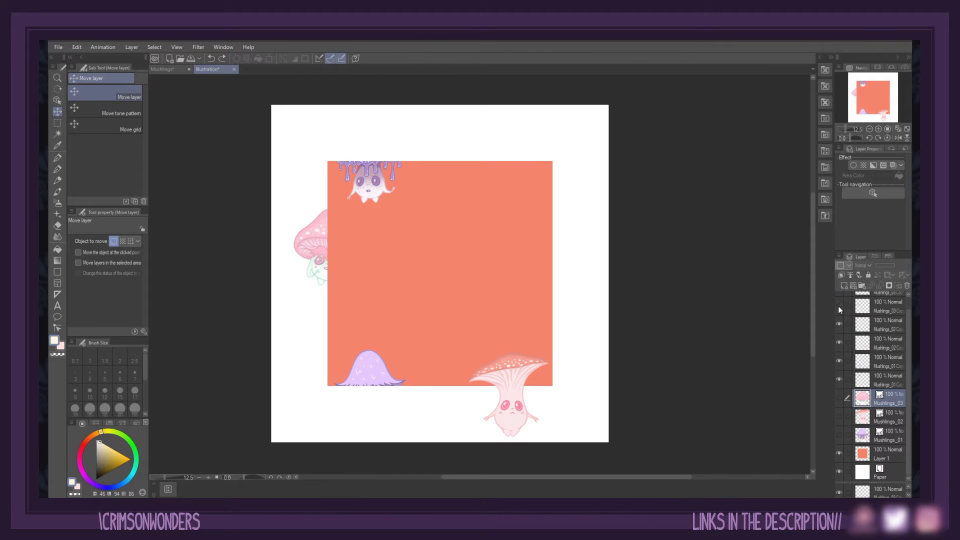
Step: Move the cut-off half of the pink mushroom across to the square's right edge and align its cut side there
scroll(889, 345, "up", 1)
left_click(871, 302)
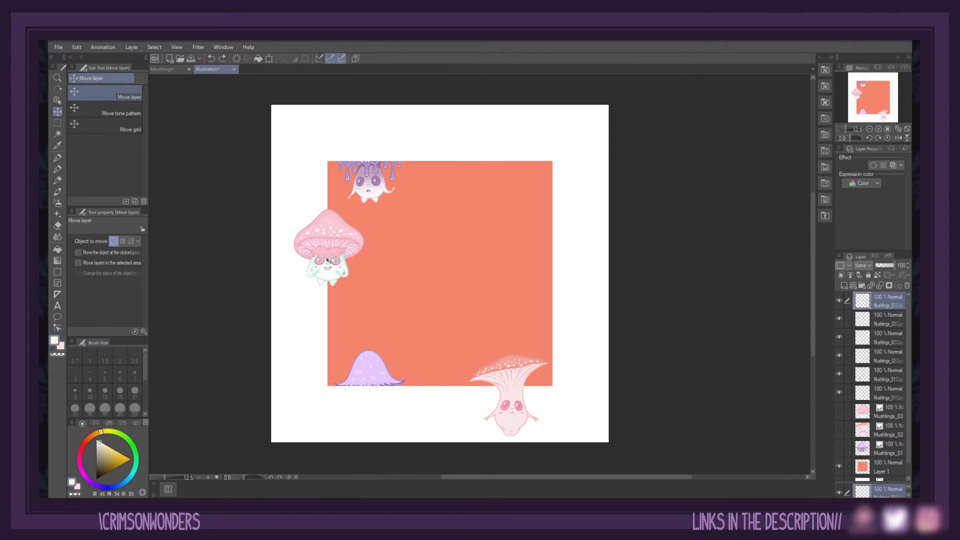
left_click_drag(328, 260, 550, 257)
scroll(551, 256, "up", 4)
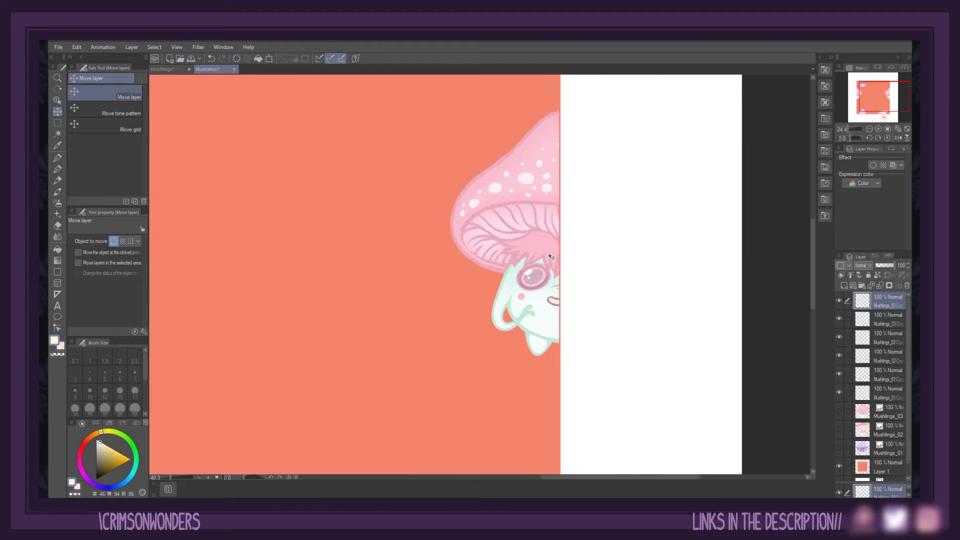
scroll(550, 257, "up", 1)
scroll(550, 257, "down", 2)
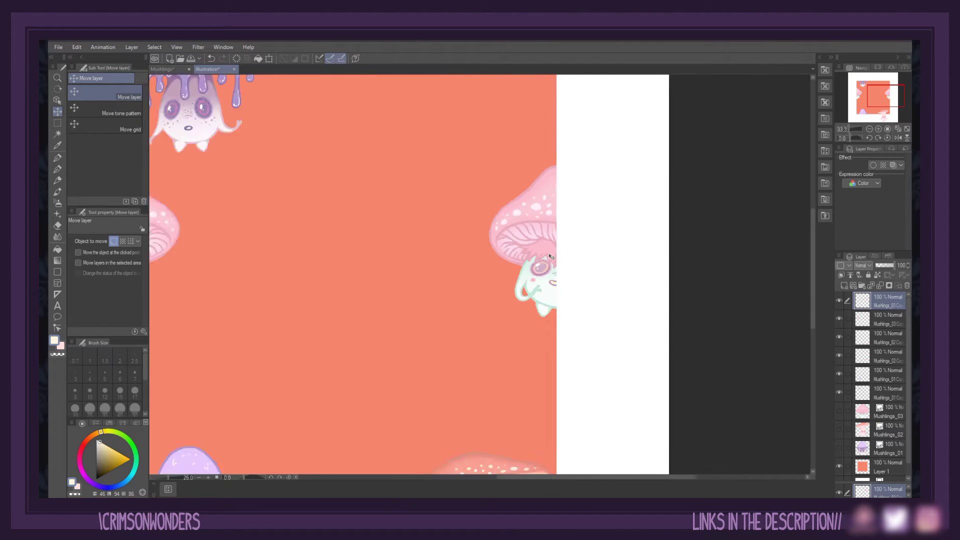
Step: Move the cut-off lower part of the red mushroom up to the square's top edge near the right corner
scroll(550, 256, "down", 3)
left_click_drag(543, 420, 537, 186)
scroll(538, 190, "up", 5)
scroll(537, 196, "down", 5)
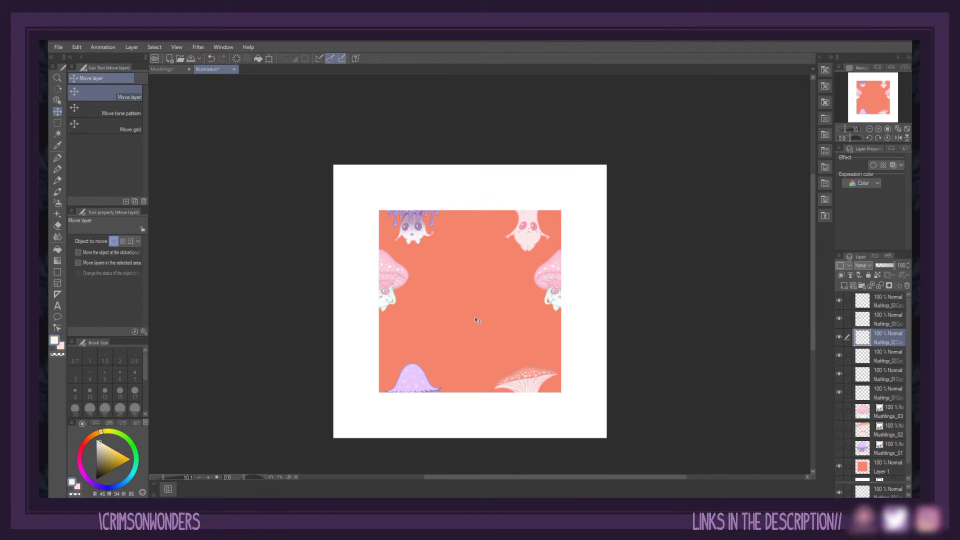
Step: Fill the square on Layer 1 with cream
left_click(879, 466)
key("g")
scroll(524, 456, "up", 1)
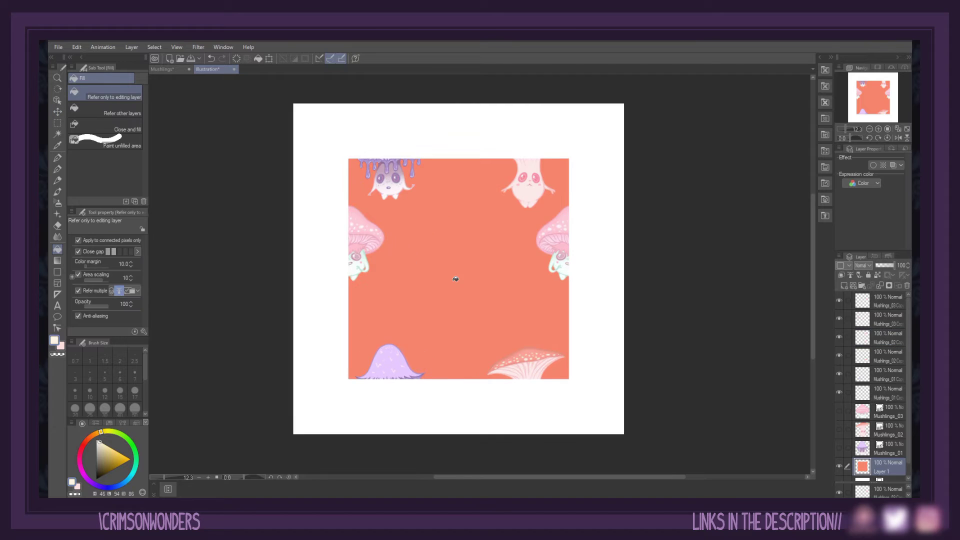
left_click(455, 279)
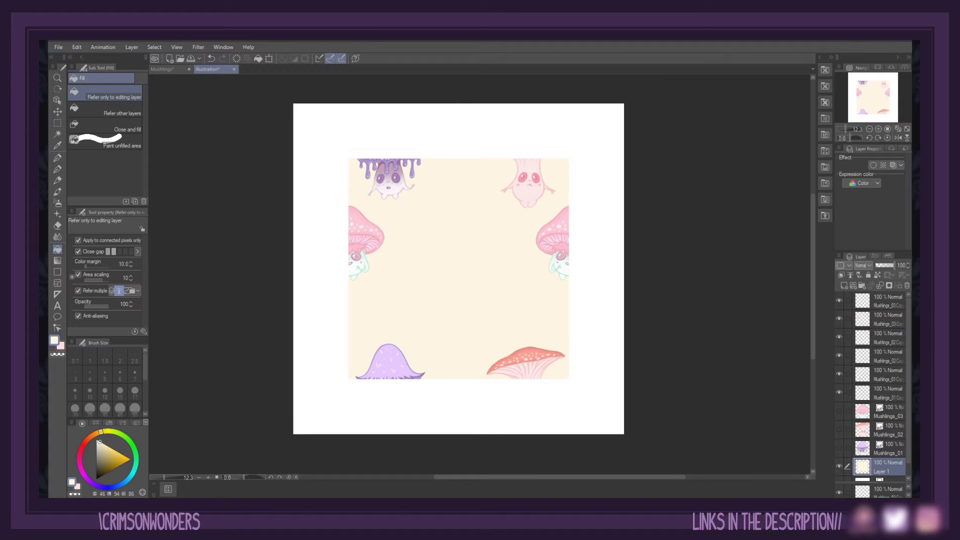
Step: Show the original Mushlings_01, Mushlings_02 and Mushlings_03 layers and select the Mushlings_01 layer
key("k")
left_click_drag(839, 450, 840, 414)
left_click(903, 444)
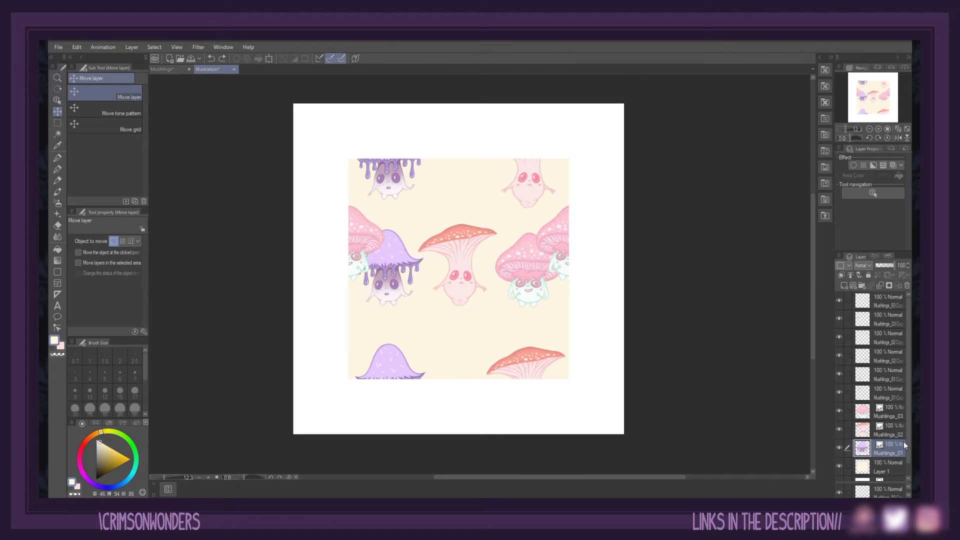
Step: Select the Mushlings_01, Mushlings_02 and Mushlings_03 layers together and rasterize them
left_click(892, 410, "shift")
right_click(892, 409)
left_click(847, 329)
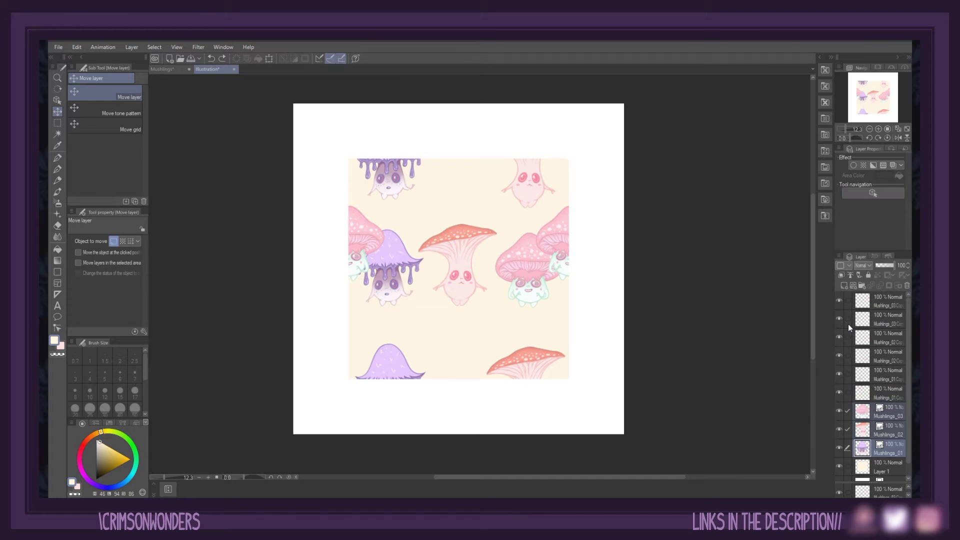
Step: Spread the whole purple, red and pink mushrooms across the empty middle of the square without overlaps
left_click_drag(411, 296, 533, 331)
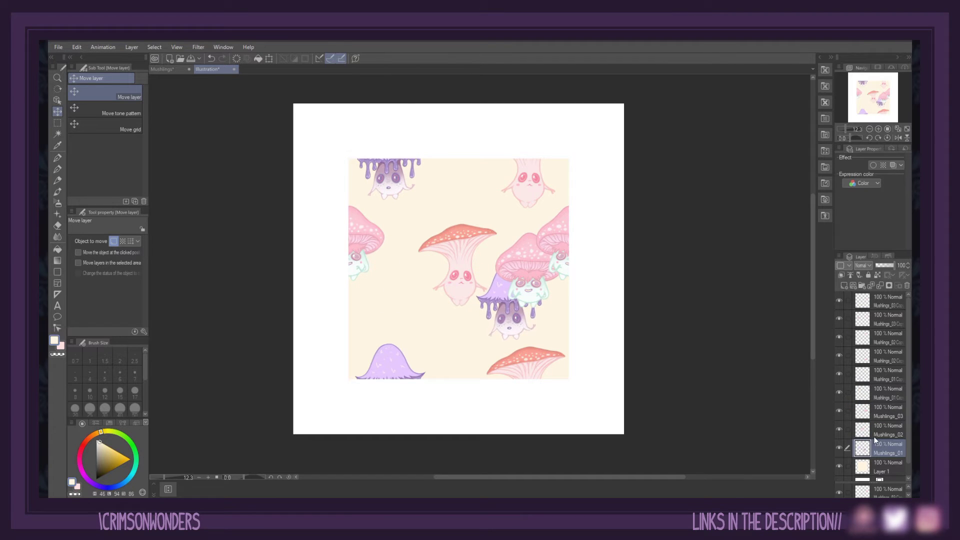
left_click(875, 433)
left_click_drag(470, 293, 429, 332)
left_click(876, 414)
left_click_drag(531, 285, 467, 234)
left_click(889, 451)
left_click(889, 431)
left_click_drag(417, 288, 417, 285)
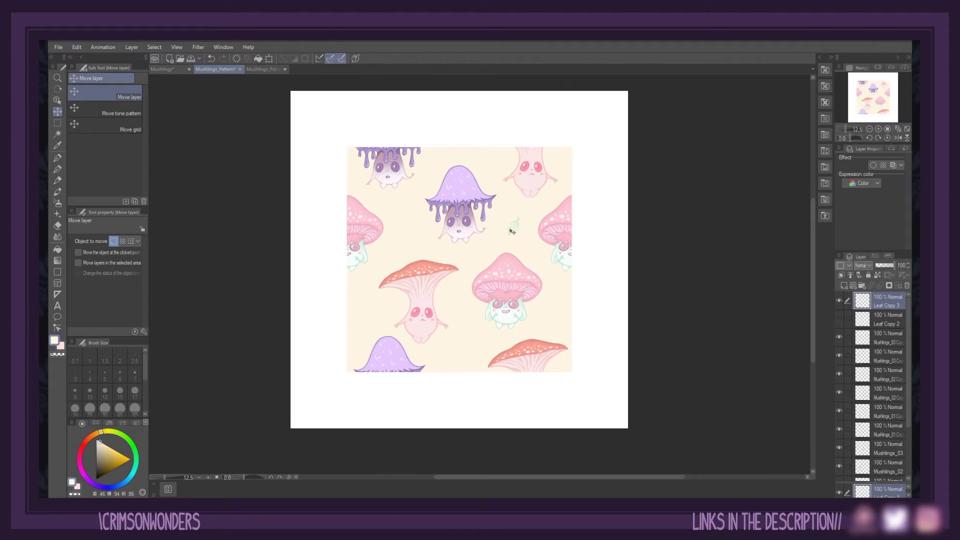
Step: Rotate and place leaf copies in the gap between the left pink mushroom and the central purple mushroom
left_click(77, 46)
left_click(257, 278)
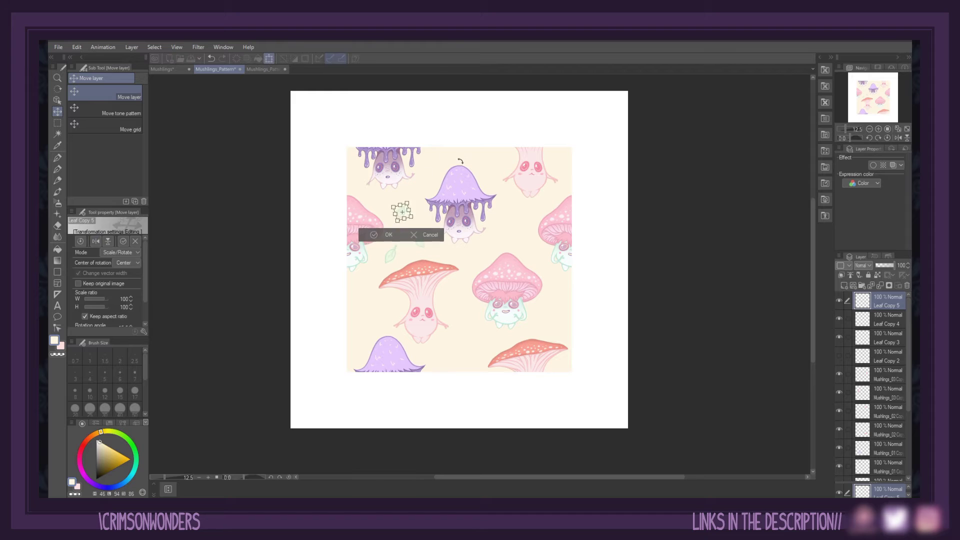
key("Return")
key("ctrl+t")
key("Return")
Step: Paste further leaf copies and place them at different angles beside the whole pink mushroom, near the square's right edge
key("ctrl+v")
left_click_drag(404, 221, 492, 185)
key("ctrl+t")
left_click_drag(508, 218, 561, 336)
key("Return")
key("ctrl+v")
left_click(77, 46)
left_click(256, 278)
key("Return")
Step: Transform more leaf copies, including Leaf Copy 6 and Leaf Copy 4, to fill the remaining gaps between the mushrooms
left_click(887, 322)
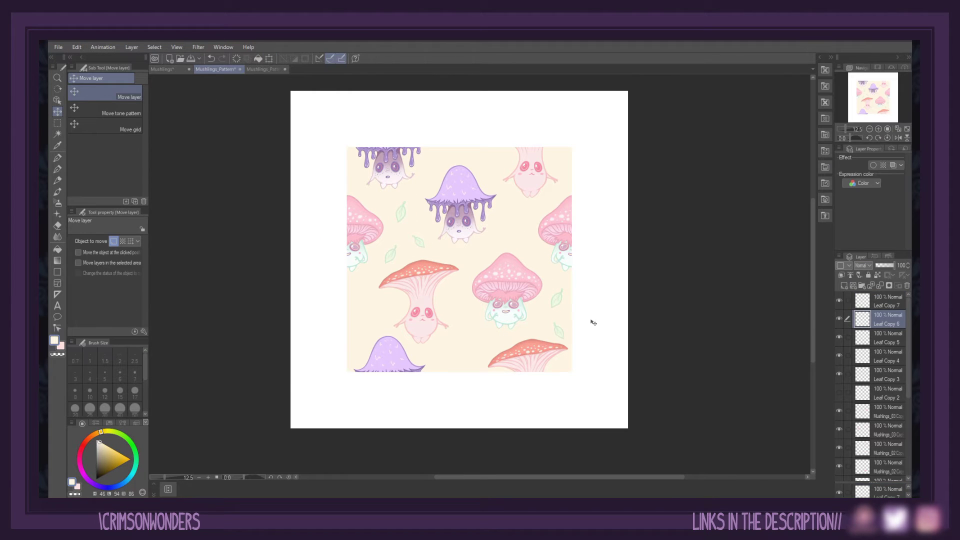
key("ctrl+t")
key("Return")
key("ctrl+t")
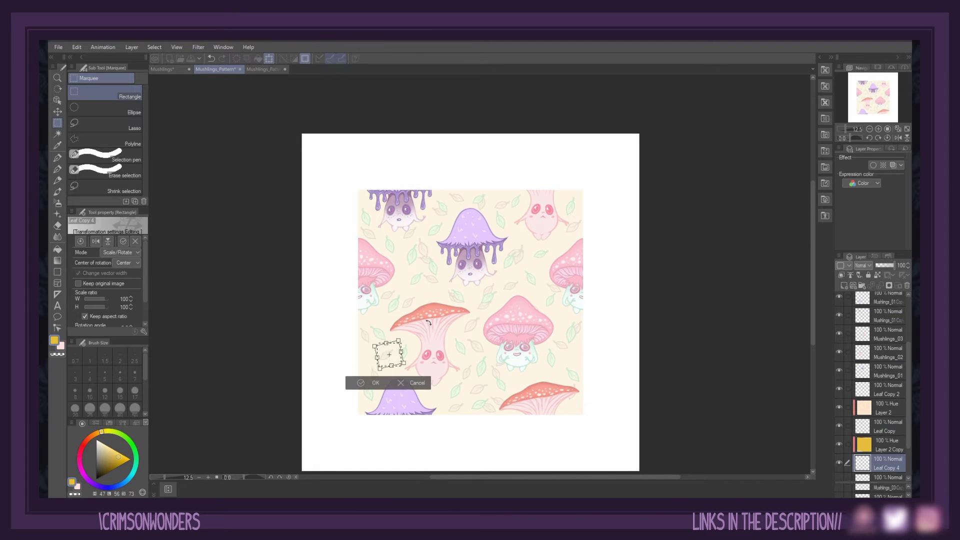
key("Return")
key("ctrl+t")
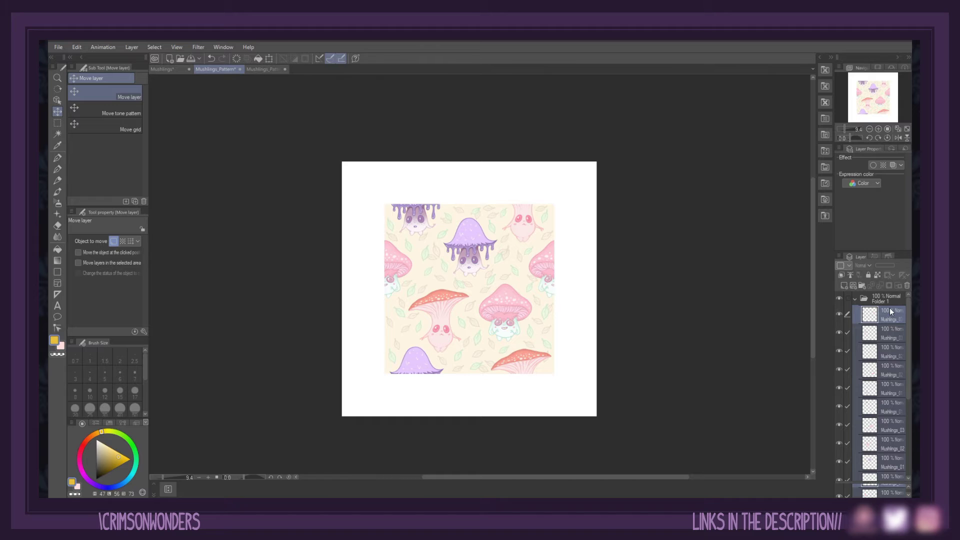
Step: Duplicate Folder 1, hide the original folder and merge the copy into a single layer
left_click(854, 299)
right_click(877, 300)
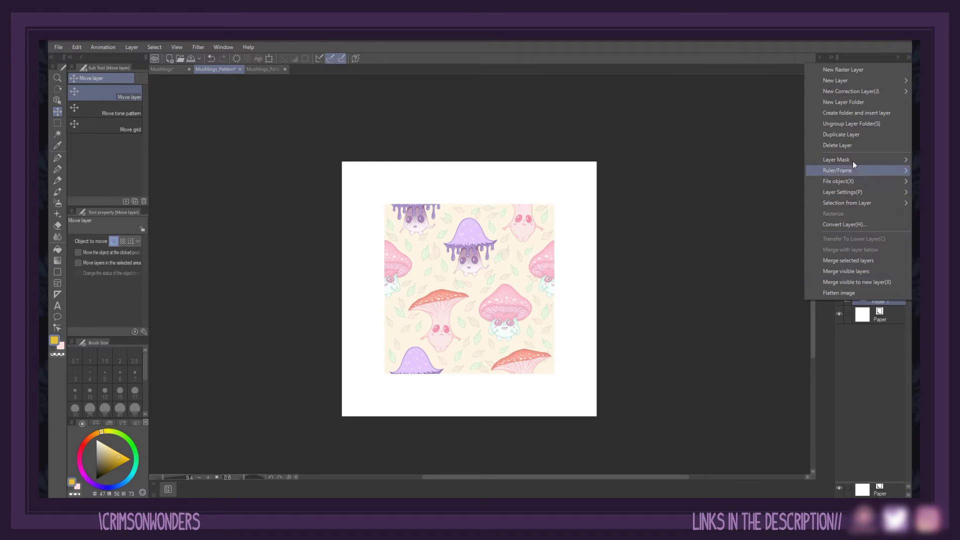
left_click(853, 136)
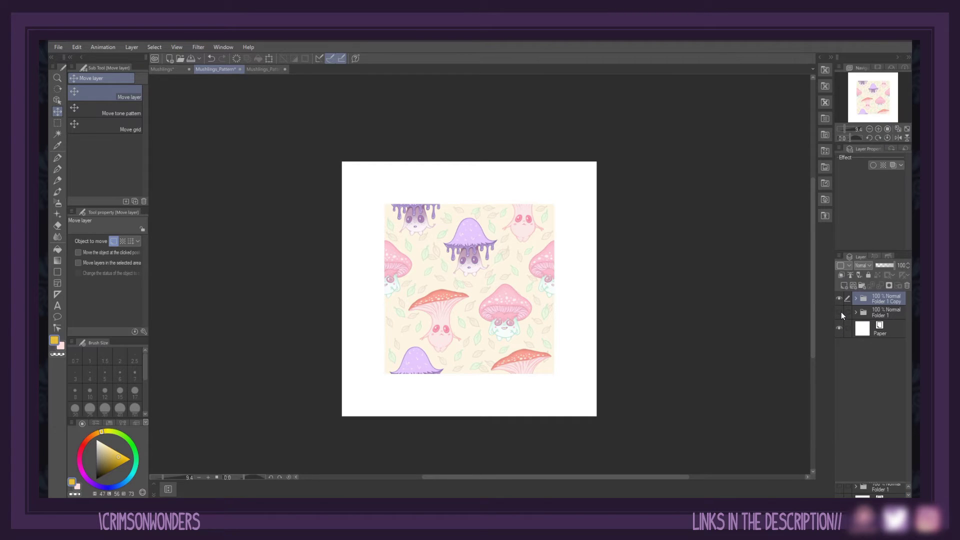
right_click(873, 301)
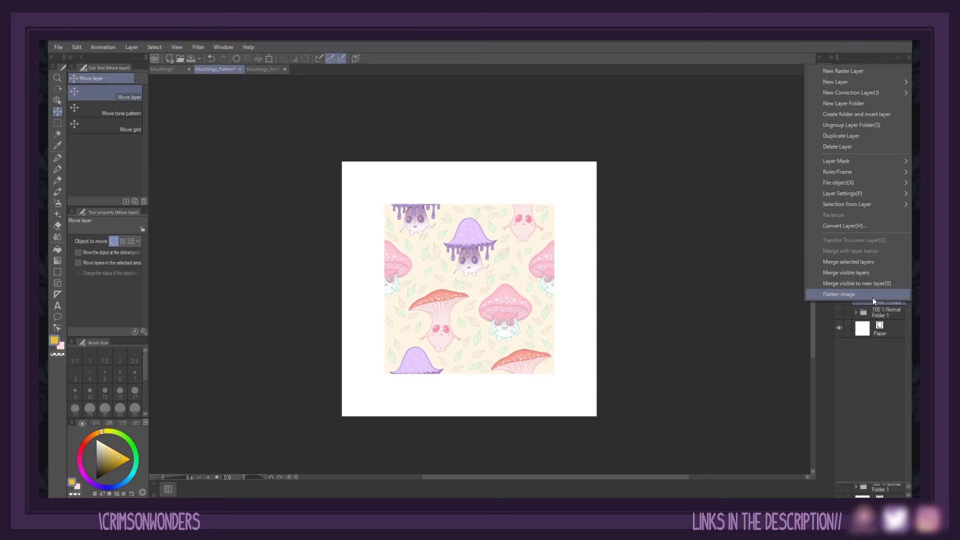
left_click(866, 262)
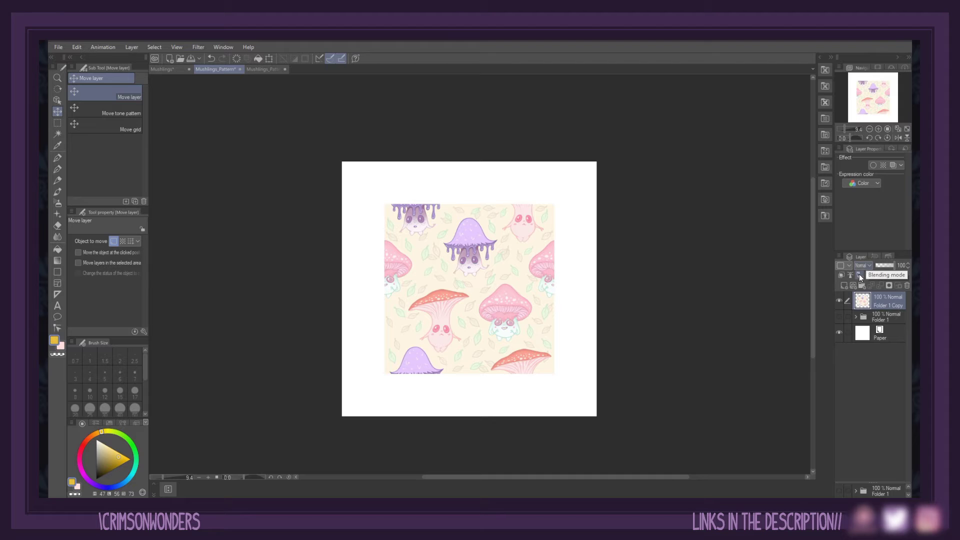
Step: Change the canvas size so the canvas is cropped exactly to the edges of the cream pattern square
left_click(80, 47)
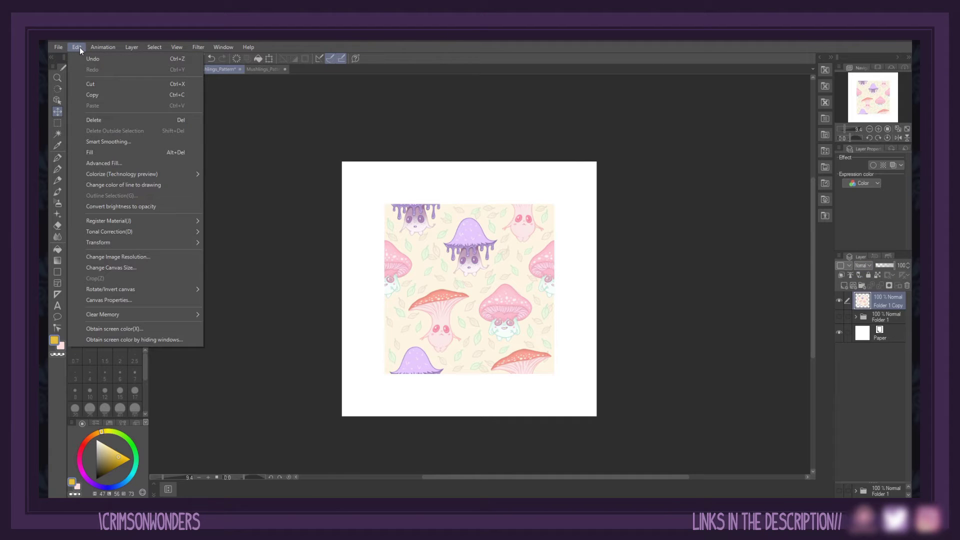
left_click(130, 268)
left_click_drag(428, 244, 421, 257)
type("44")
left_click(551, 246)
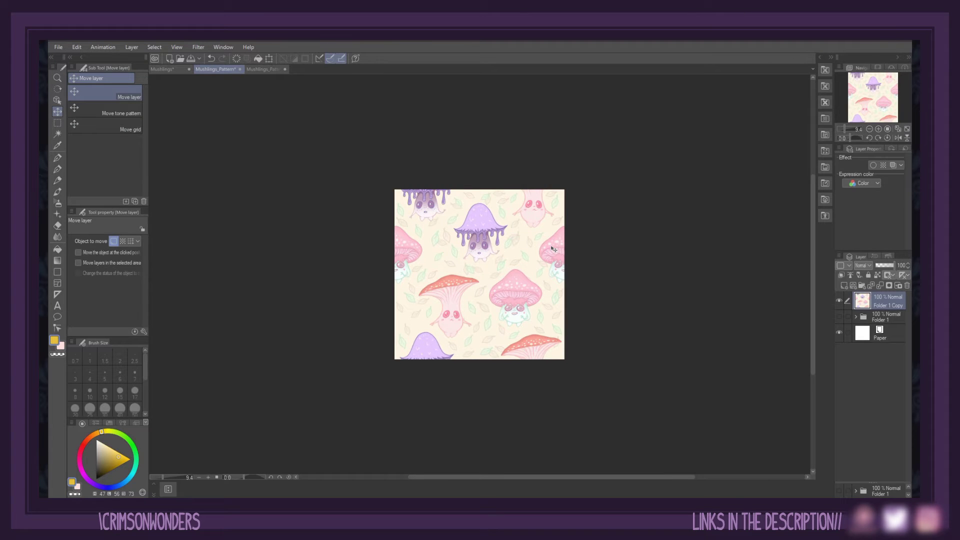
scroll(553, 248, "up", 5)
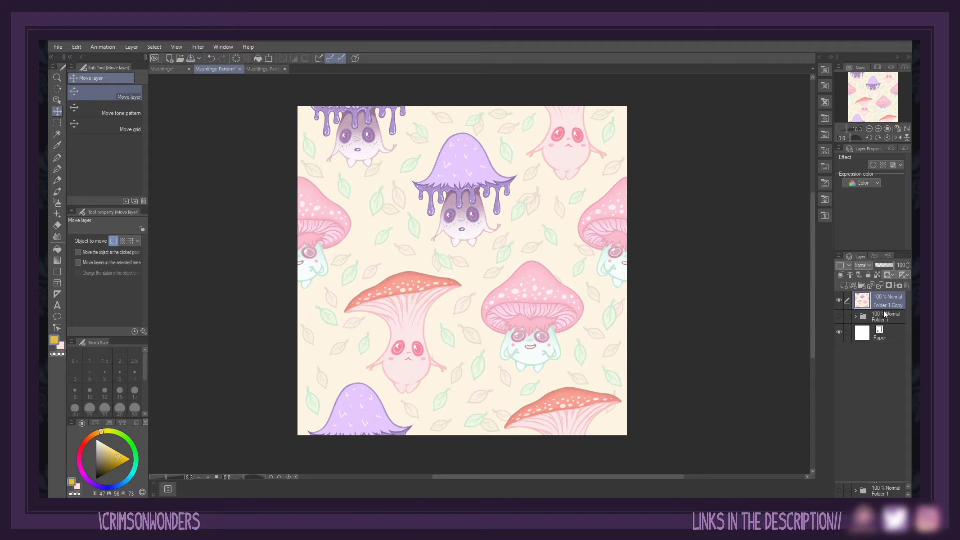
Step: Delete the old Mushlings_02 material from the Color pattern materials
left_click(820, 57)
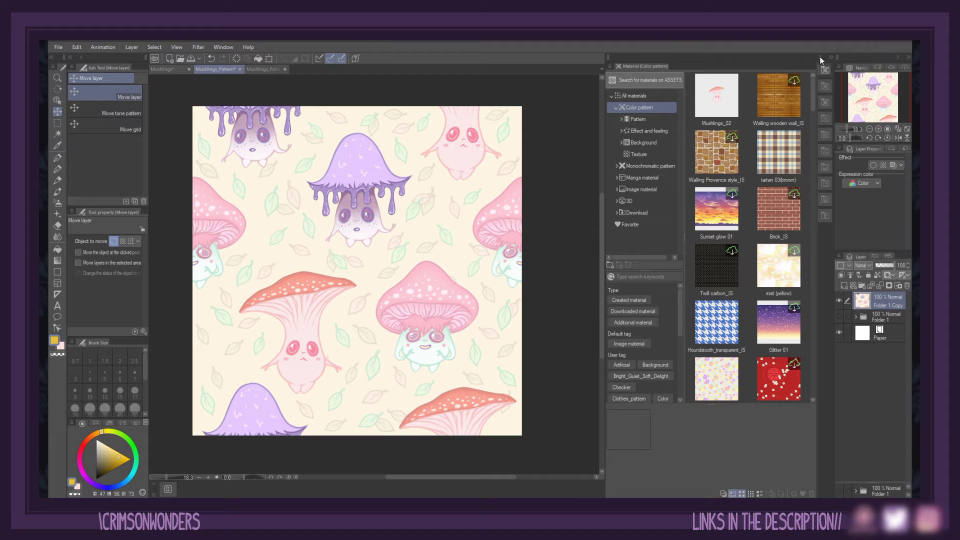
left_click(719, 99)
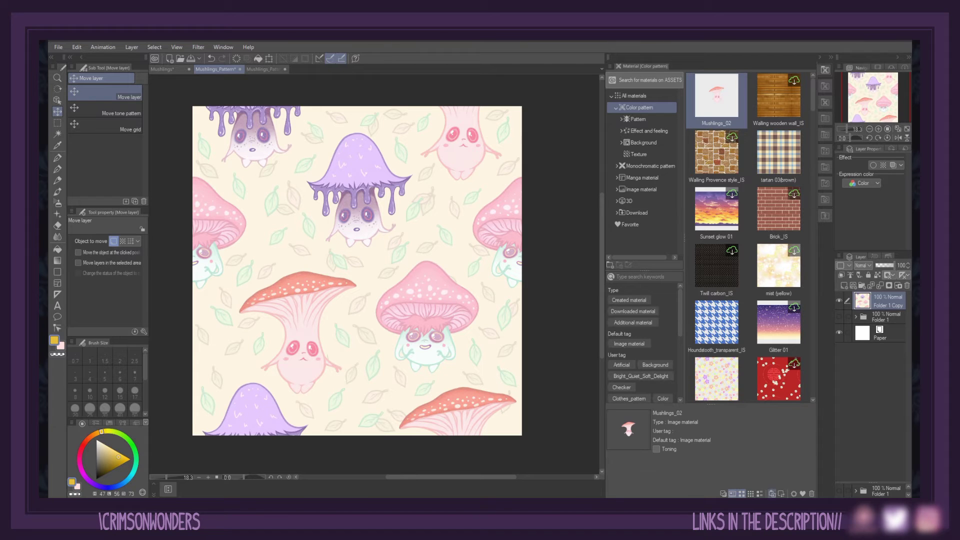
left_click(811, 493)
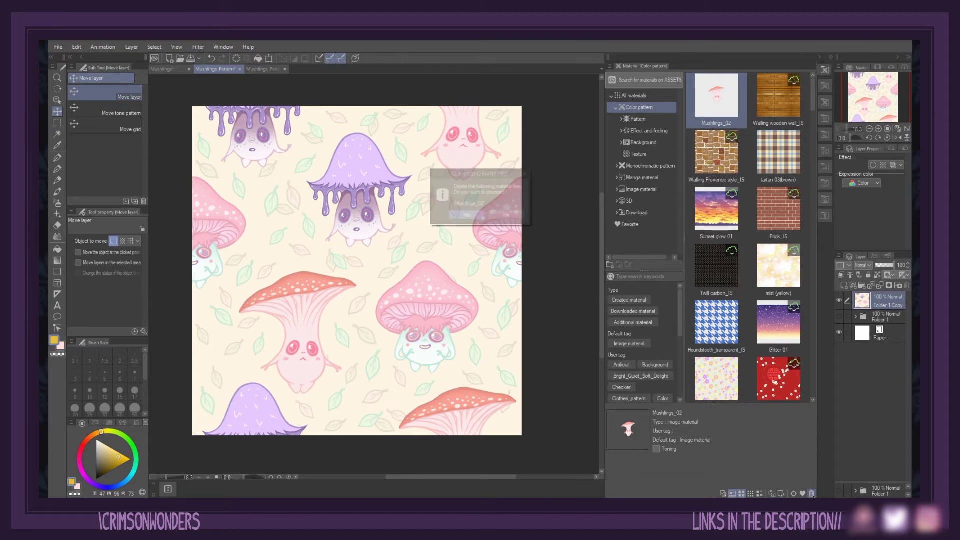
left_click(466, 215)
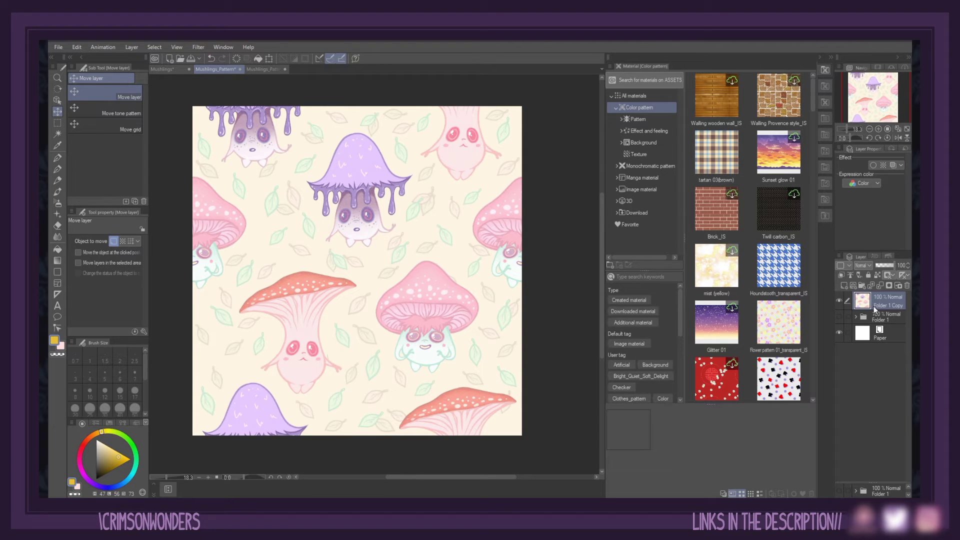
Step: Register the Folder 1 Copy layer as a Color pattern material and enable its tiling with Repeat in the Vertical and horizontal direction
left_click_drag(871, 304, 723, 100)
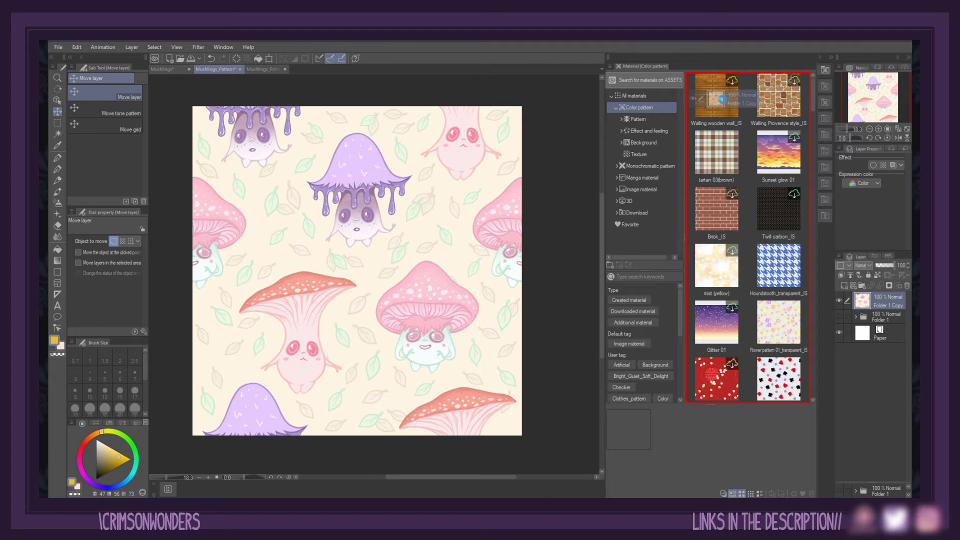
left_click_drag(723, 100, 724, 102)
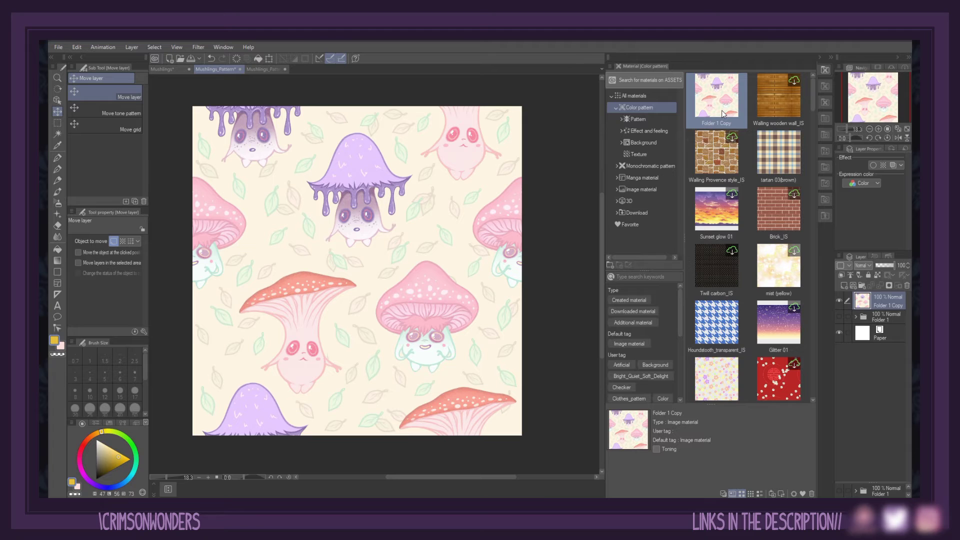
left_click(795, 494)
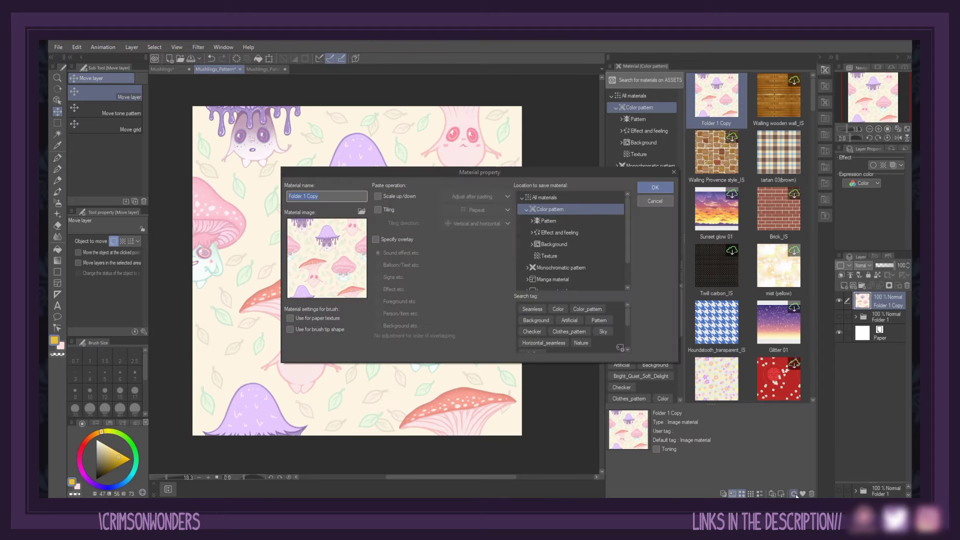
left_click(378, 210)
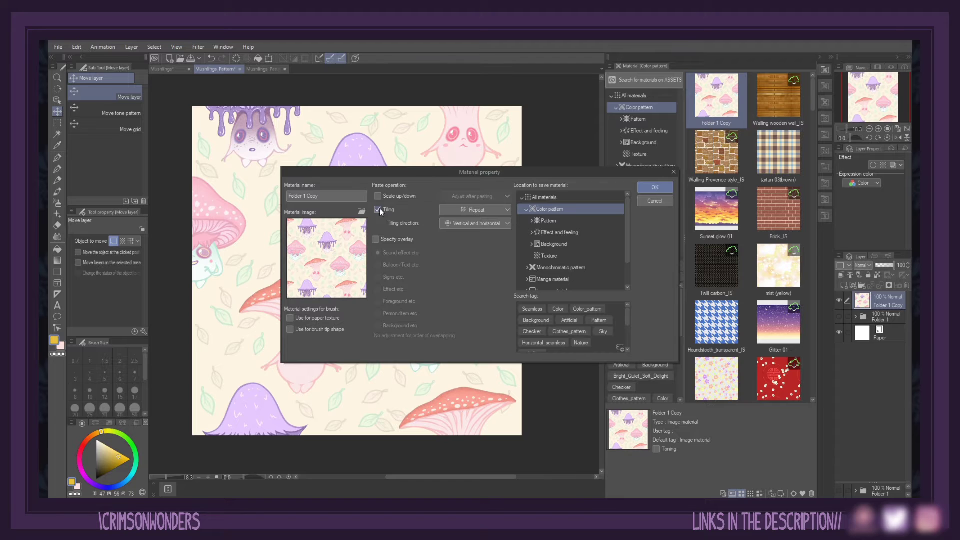
left_click(498, 212)
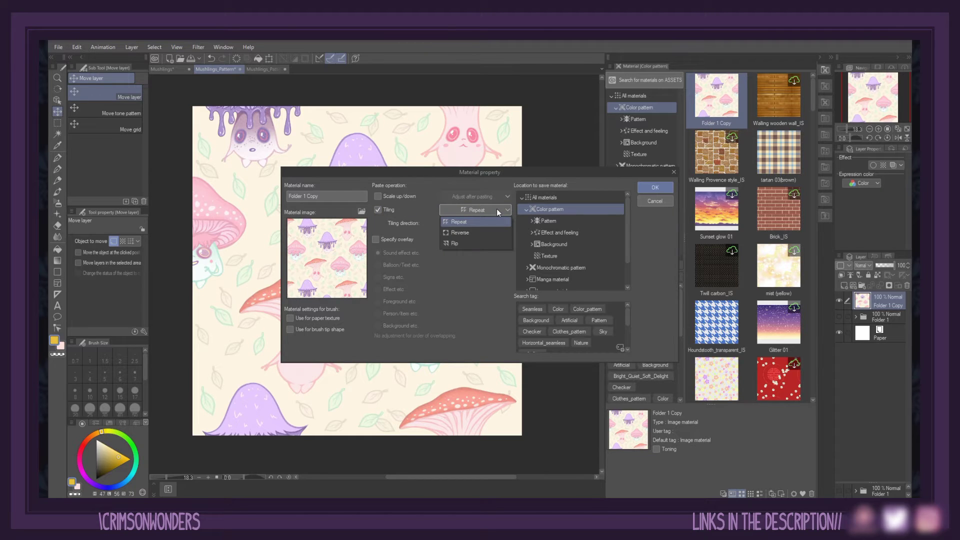
left_click(496, 208)
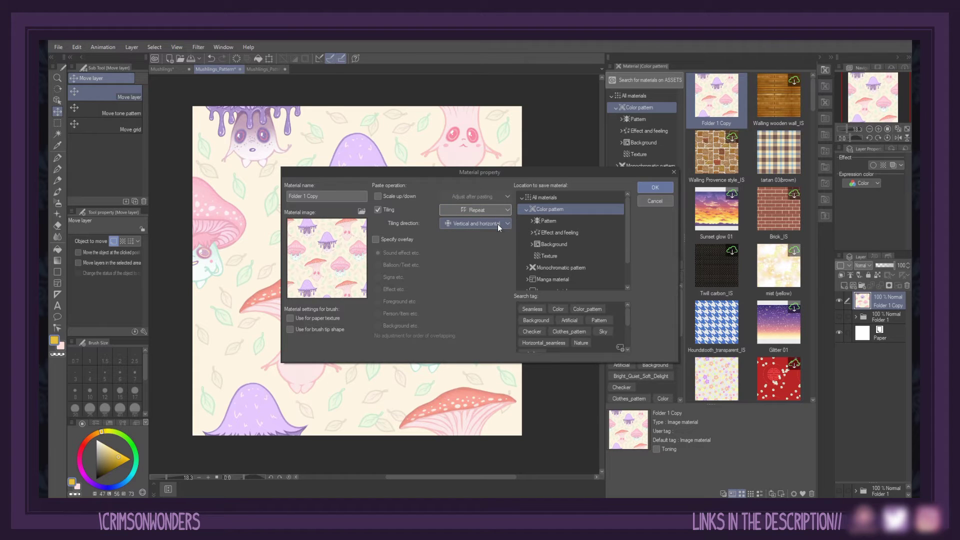
left_click(496, 224)
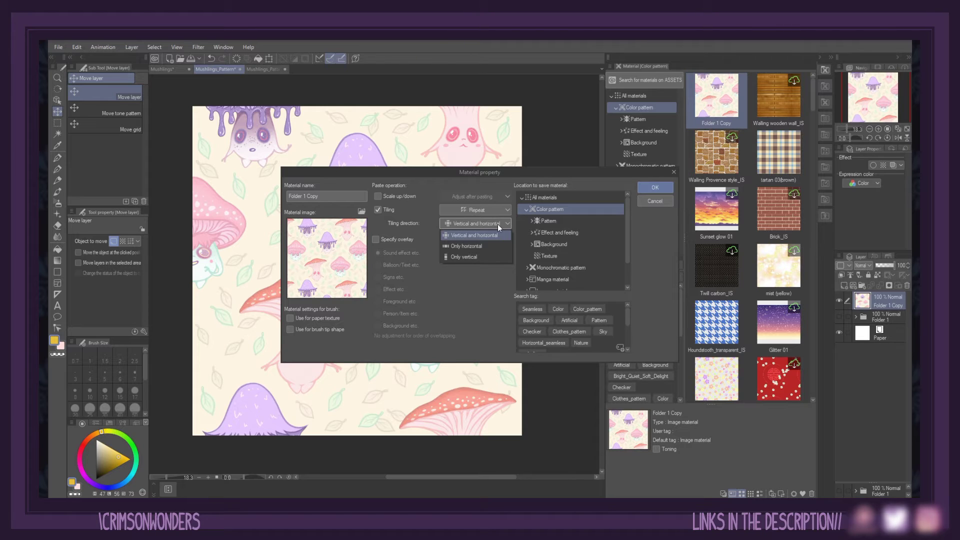
left_click(497, 223)
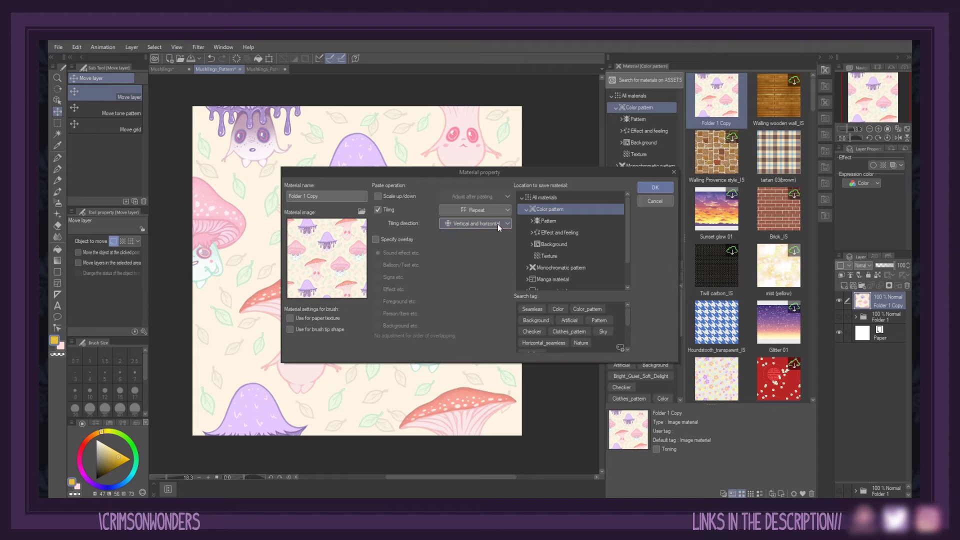
left_click(655, 188)
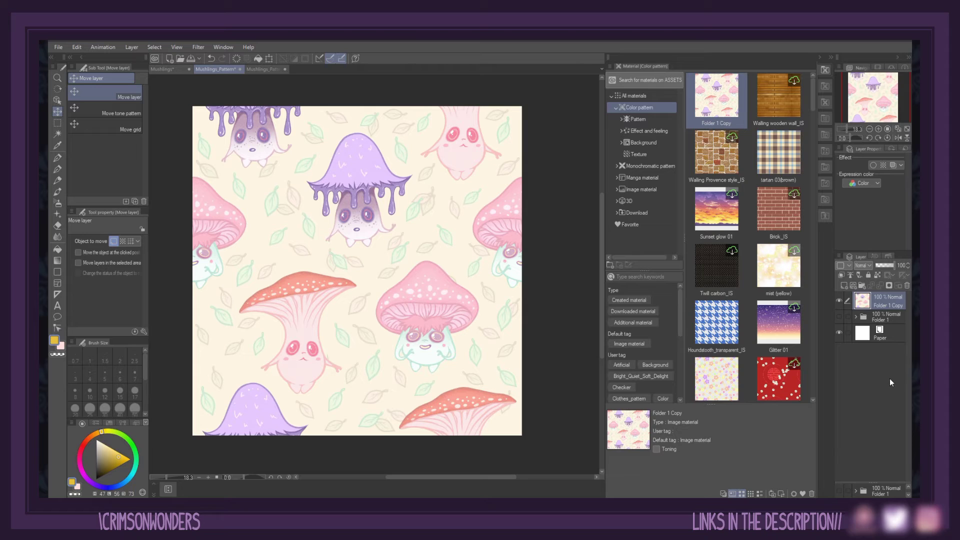
Step: Place the tiled Folder 1 Copy material on the canvas with the merged layer hidden, and scale the repeat down
left_click(839, 300)
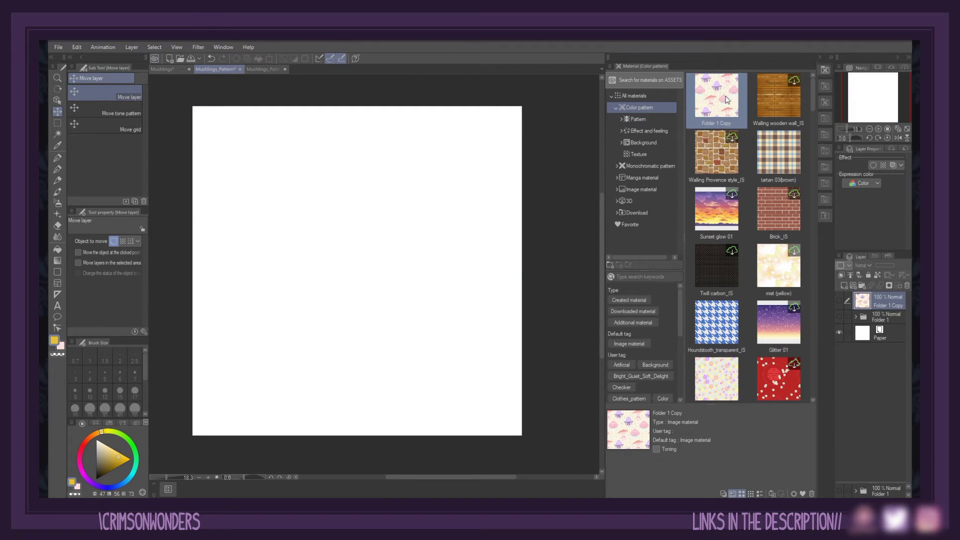
left_click_drag(726, 99, 400, 290)
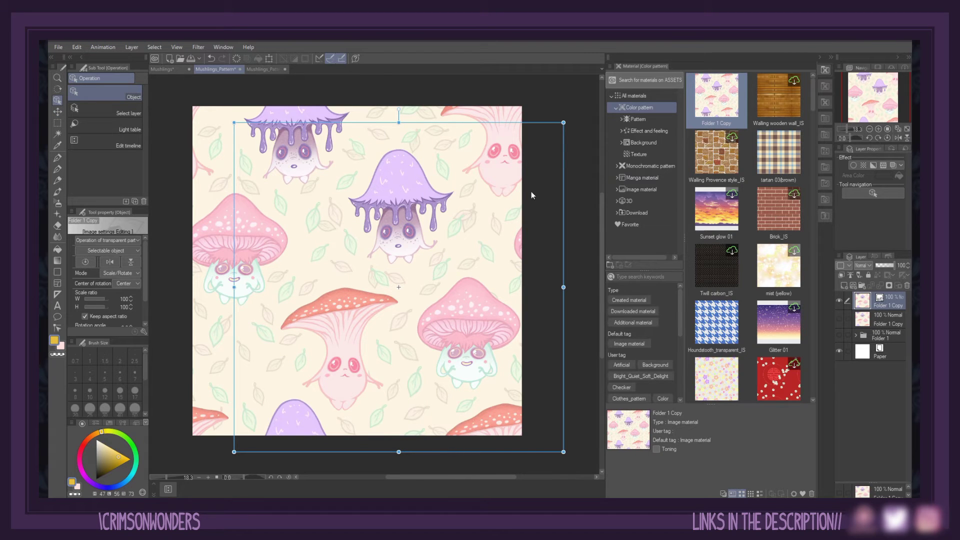
left_click_drag(563, 122, 323, 321)
left_click_drag(261, 318, 278, 259)
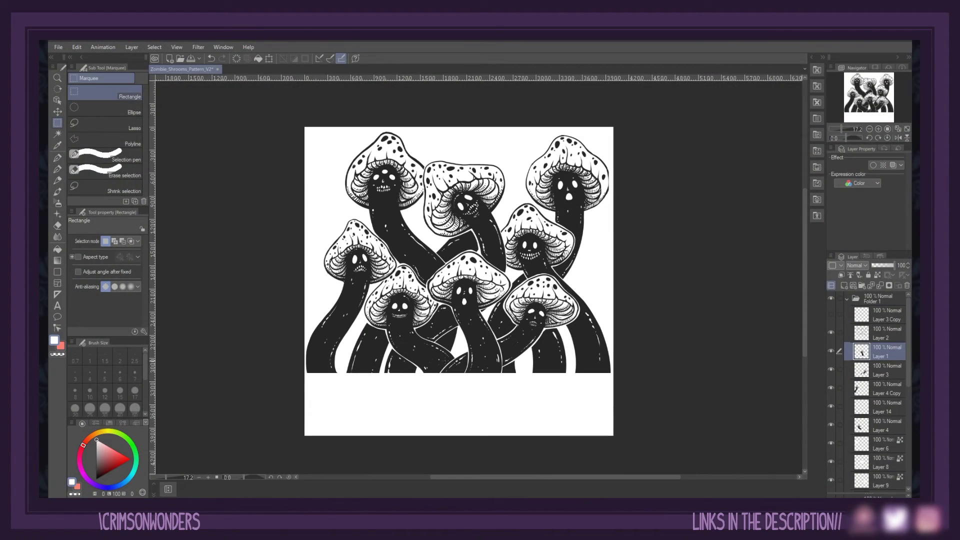
Step: Move the whole black-and-white mushroom artwork in Folder 1 slightly down on the canvas
key("k")
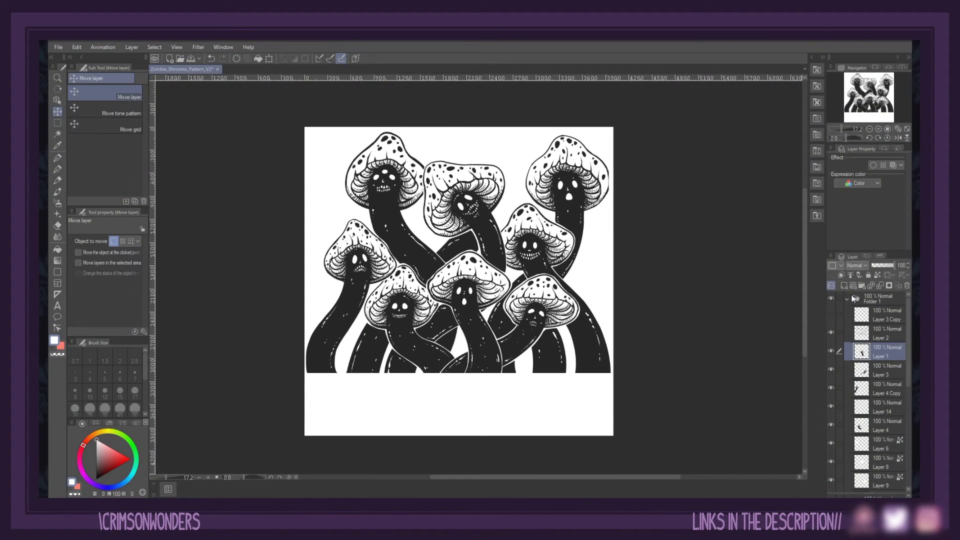
left_click(856, 298)
left_click_drag(628, 168, 629, 182)
Step: Touch up the upper-right mushroom's cap edge on Layer 12 Copy with the pen and eraser, and save the file
key("p")
scroll(629, 182, "up", 3)
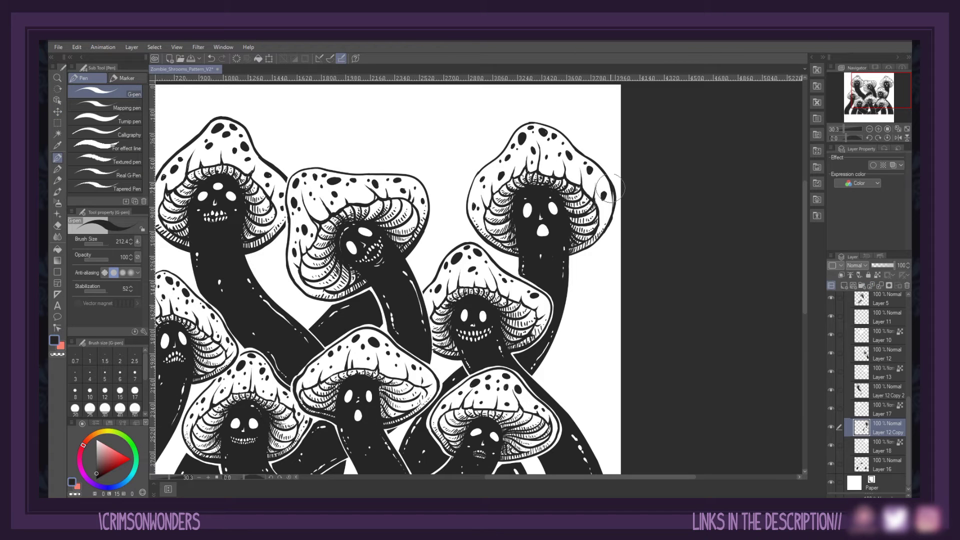
key("e")
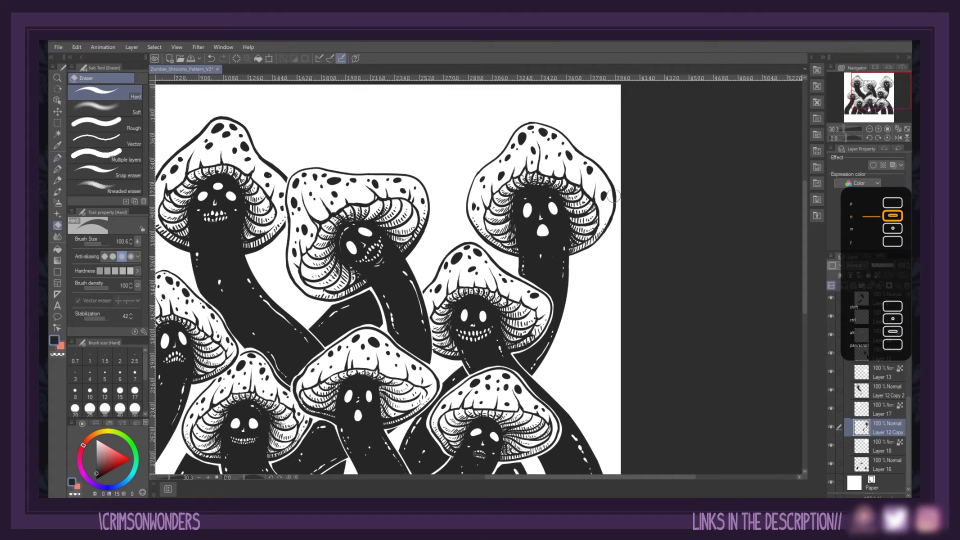
scroll(373, 396, "down", 4)
scroll(373, 279, "up", 2)
key("ctrl+s")
Step: Duplicate Folder 1 with the mushroom artwork, merge the duplicate into a single layer, and hide the original folder
left_click_drag(907, 425, 907, 305)
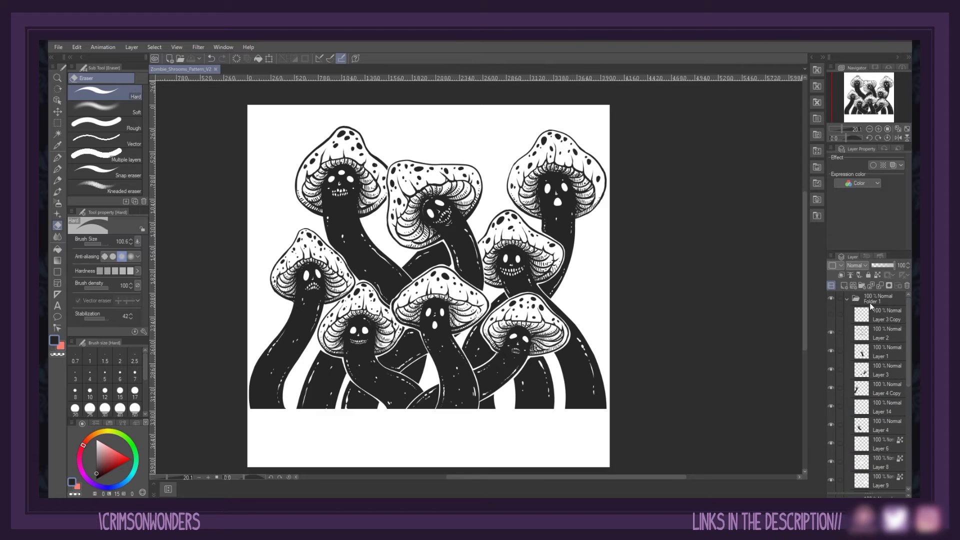
left_click(846, 299)
right_click(873, 300)
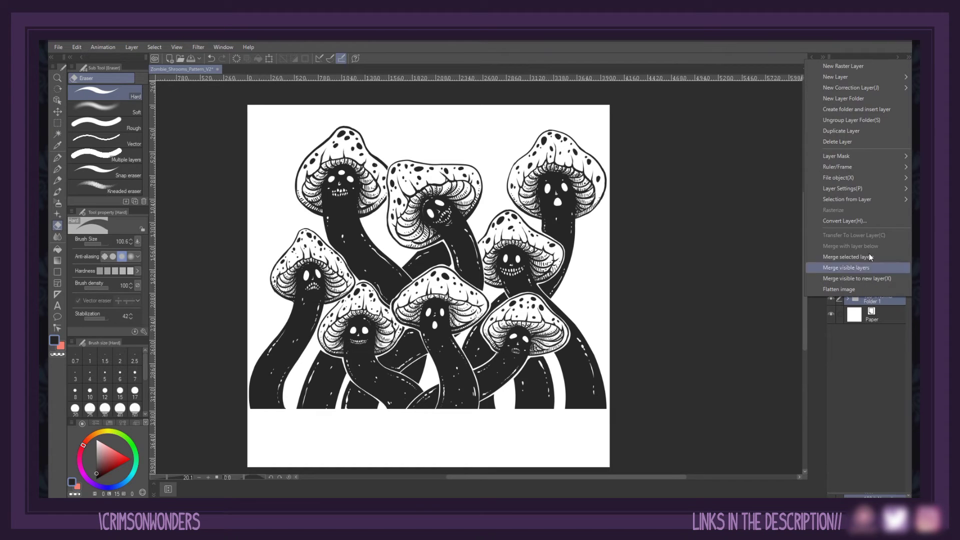
left_click(854, 131)
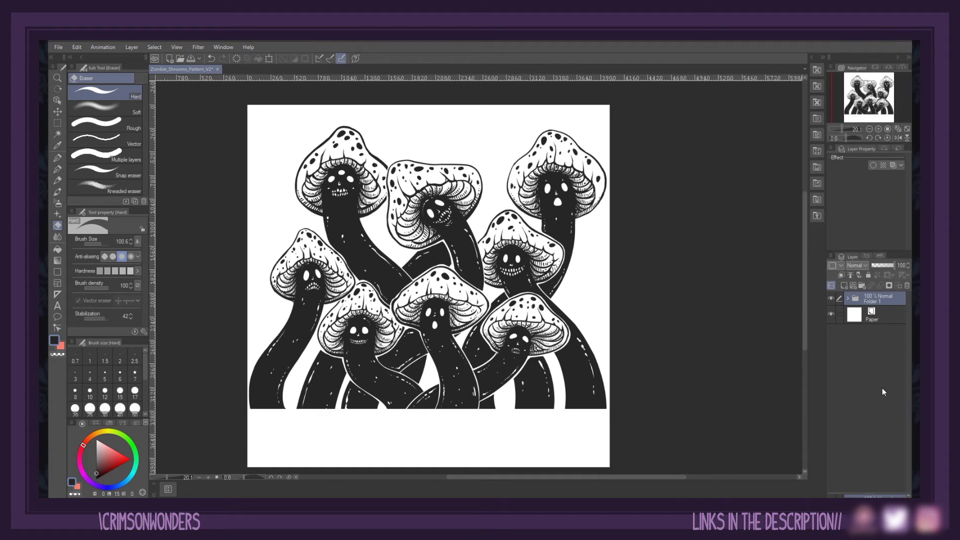
right_click(868, 298)
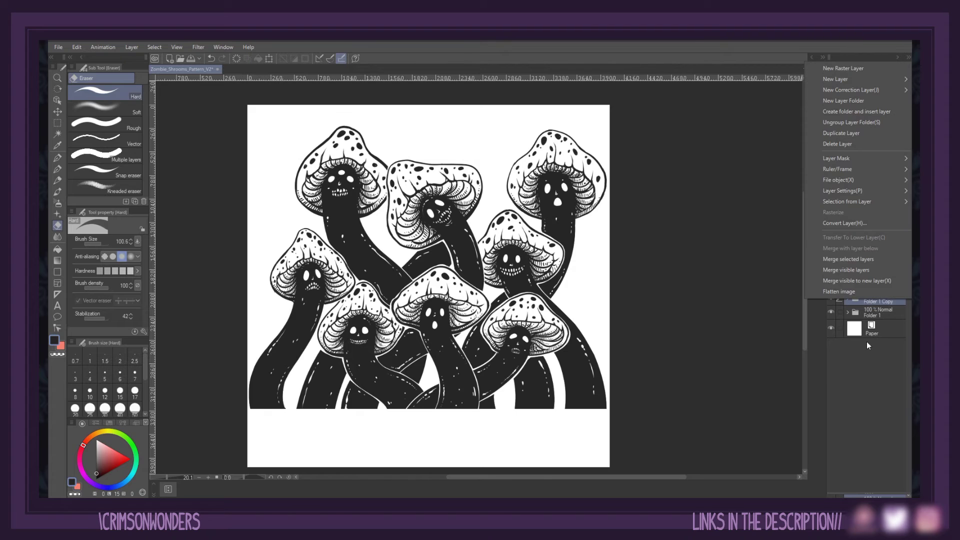
left_click(850, 258)
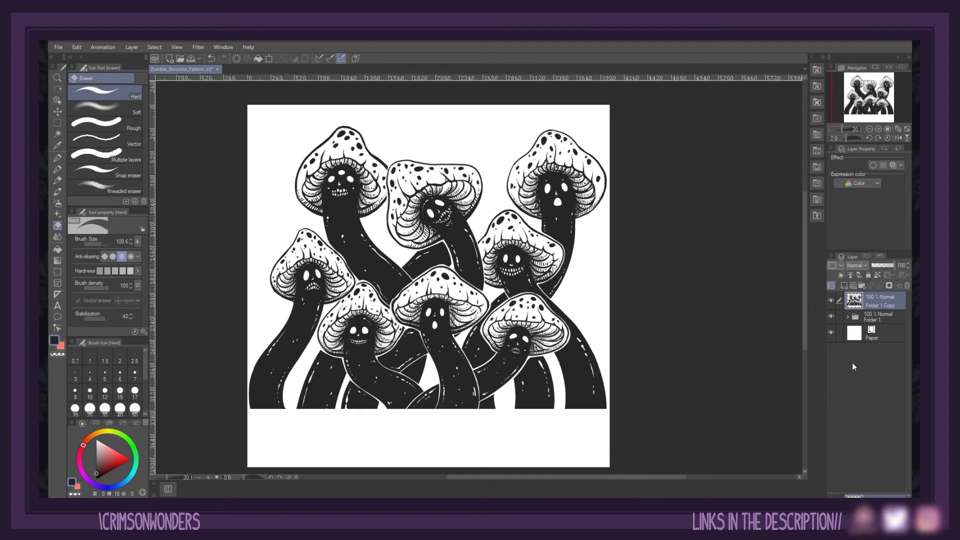
left_click(830, 318)
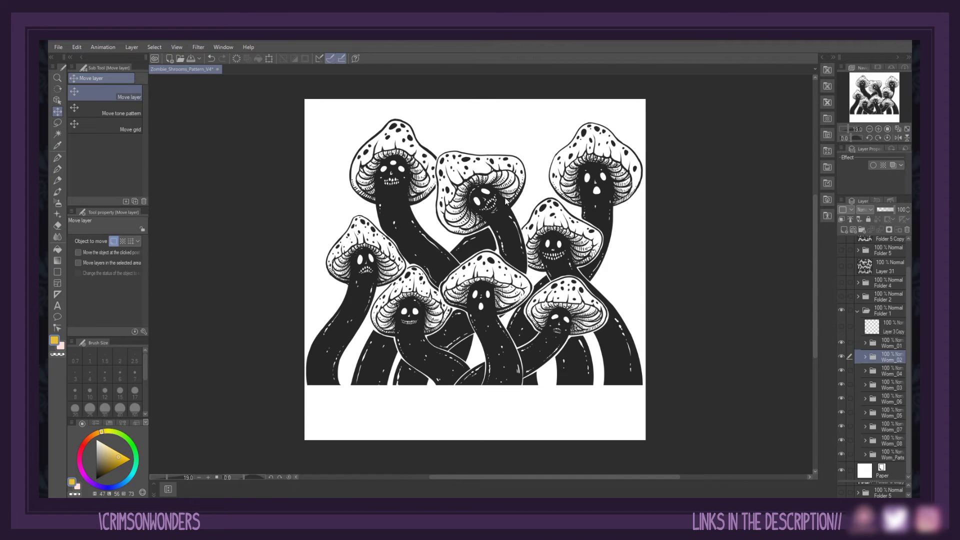
Step: Show the canvas grid and set its gap to 1000 px with 1 division
left_click(182, 47)
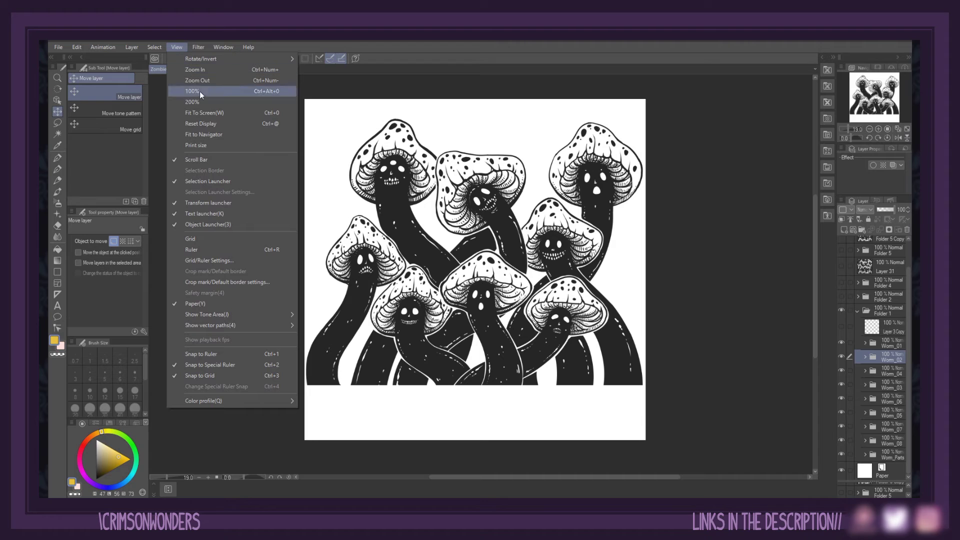
left_click(221, 239)
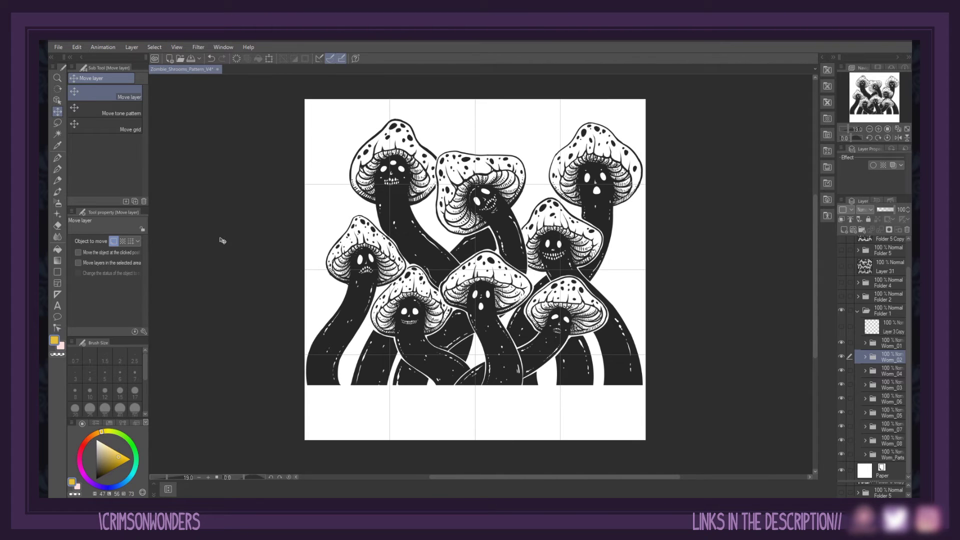
left_click(177, 48)
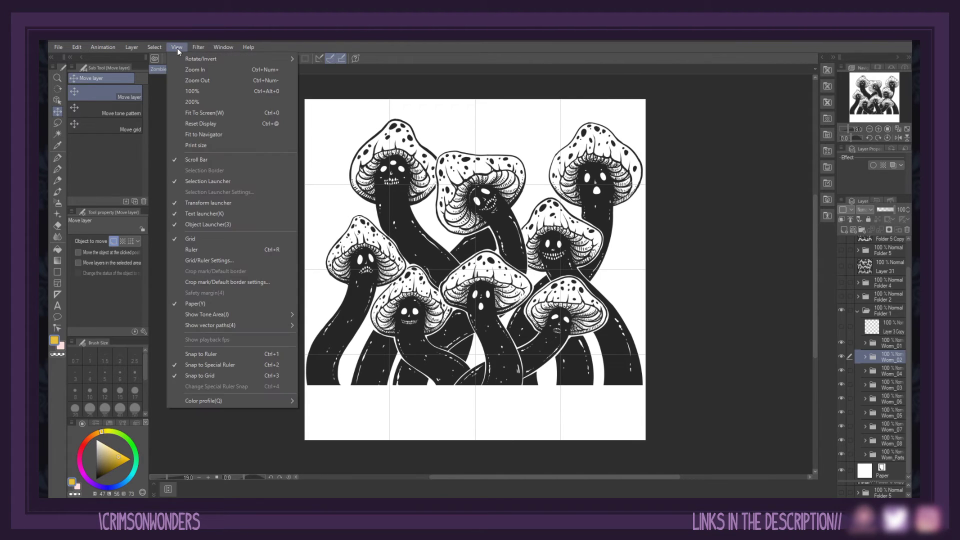
left_click(208, 259)
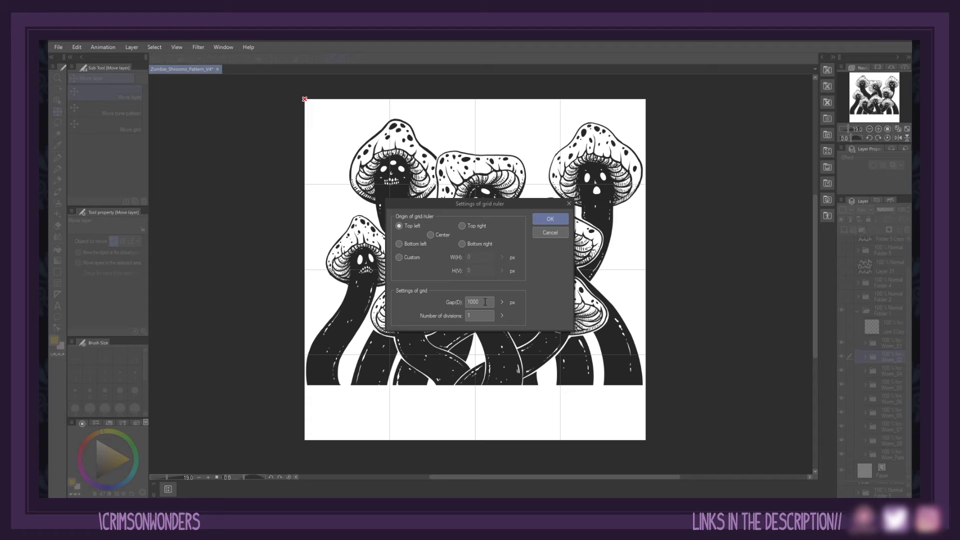
double_click(463, 302)
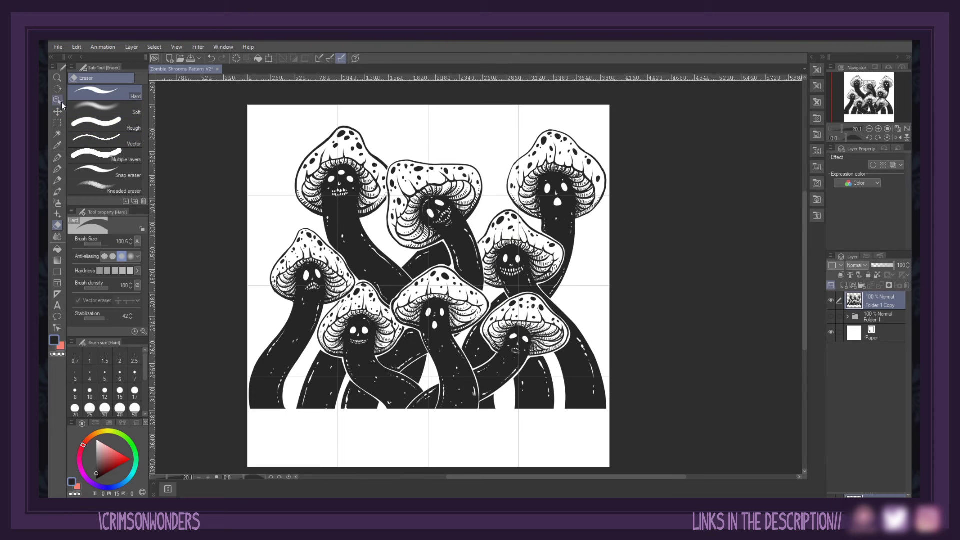
Step: Separate the left half of the merged artwork onto its own layer along the grid's vertical centre line, then clear the selection
left_click(58, 122)
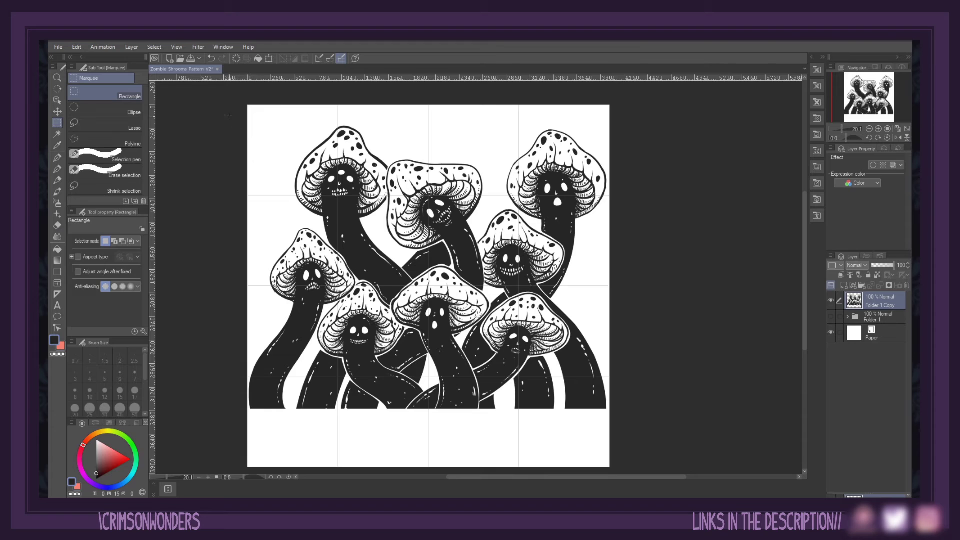
left_click_drag(273, 134, 421, 470)
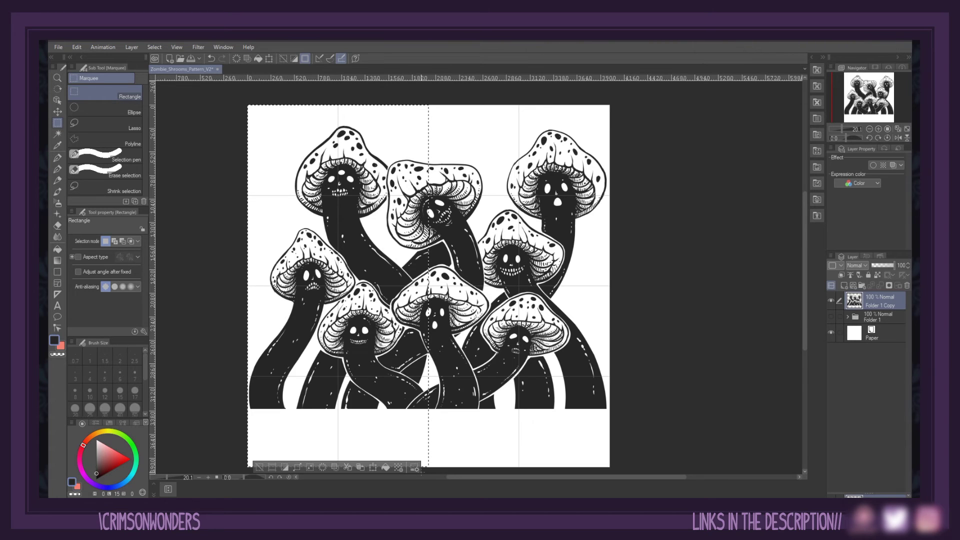
key("Delete")
key("ctrl+v")
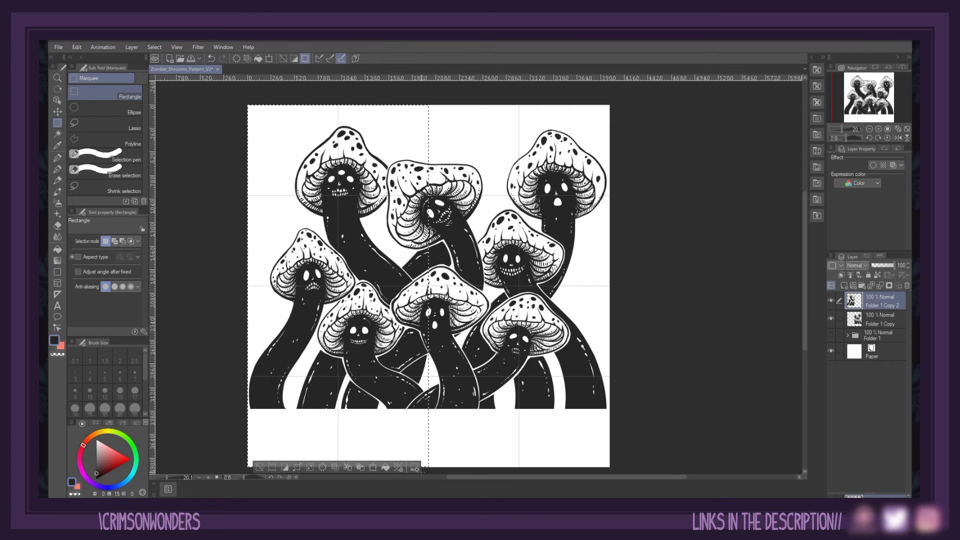
key("ctrl+d")
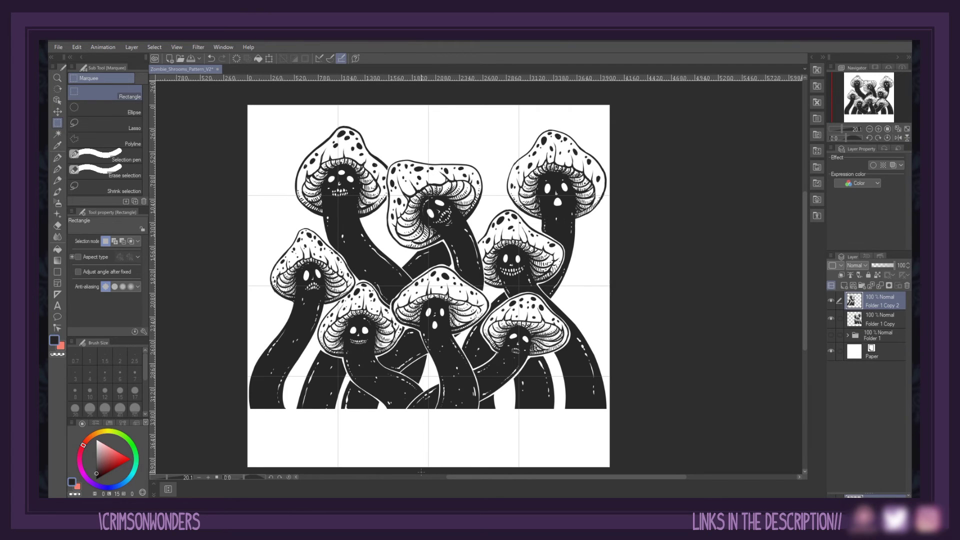
Step: Move the left-half piece on Folder 1 Copy 2 horizontally into the right half of the canvas, starting at the vertical centre line
left_click(882, 322)
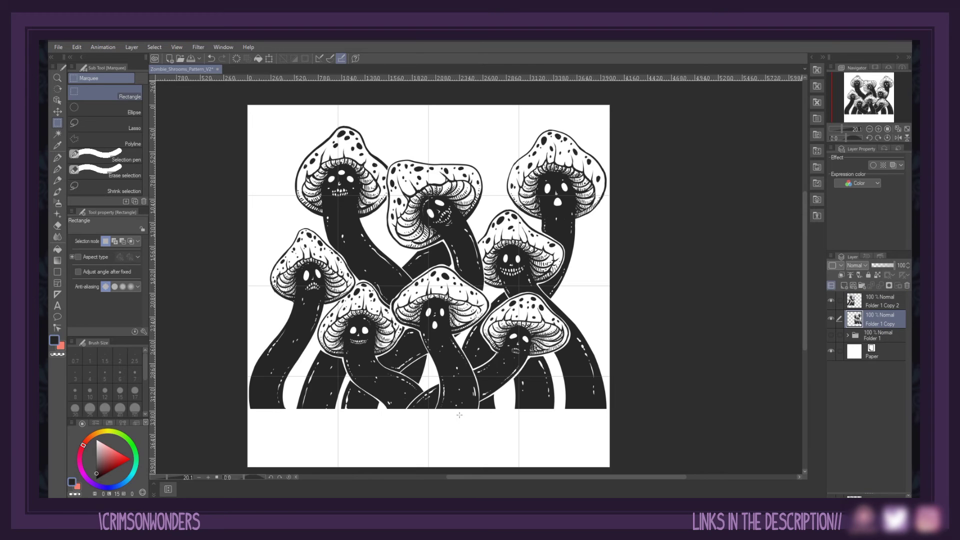
key("k")
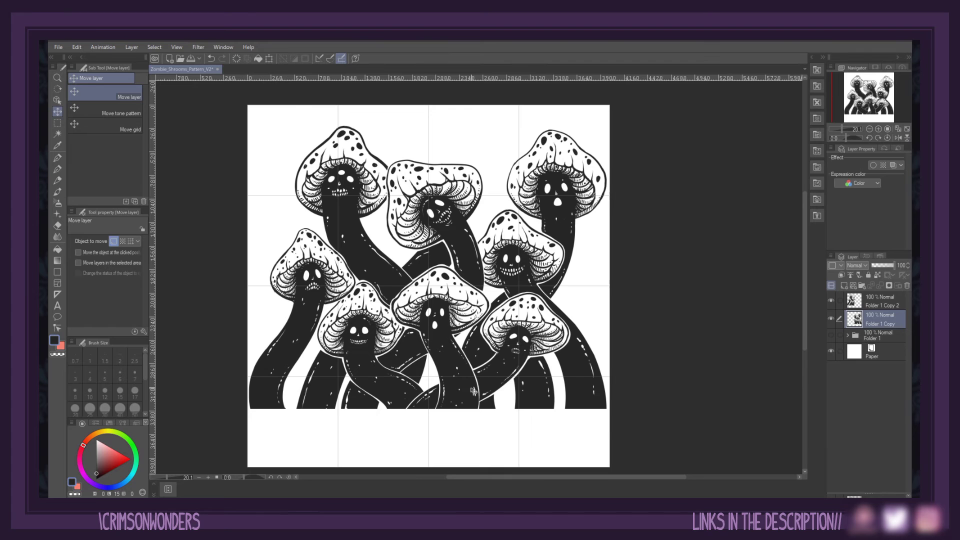
key("shift+Right")
key("shift+Right")
key("shift+Right")
key("shift+Right")
key("shift+Right")
key("shift+Right")
key("shift+Right")
key("shift+Right")
key("shift+Right")
key("shift+Right")
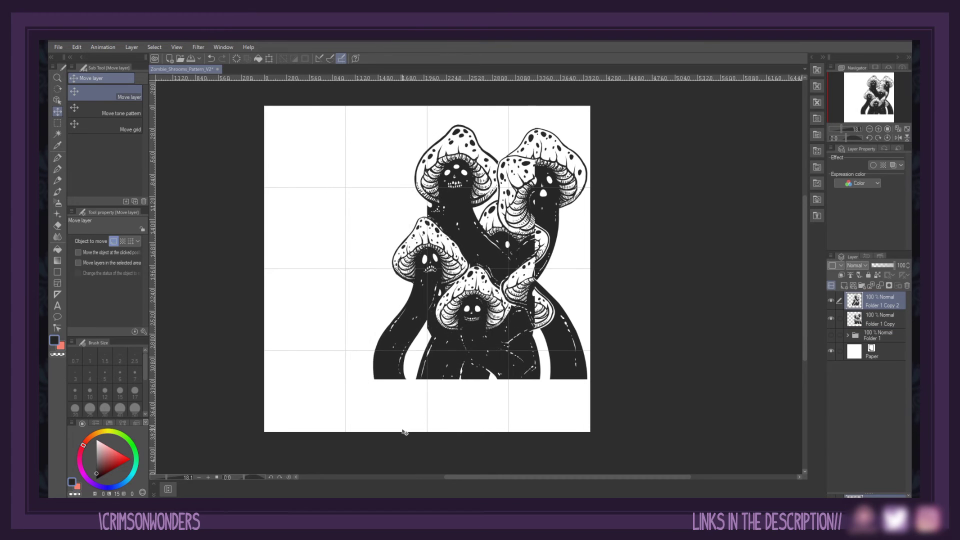
key("shift+Right")
key("shift+Right")
key("shift+Right")
key("shift+Right")
key("shift+Right")
key("shift+Right")
key("shift+Right")
key("shift+Right")
key("shift+Right")
key("shift+Right")
key("shift+Right")
key("shift+Right")
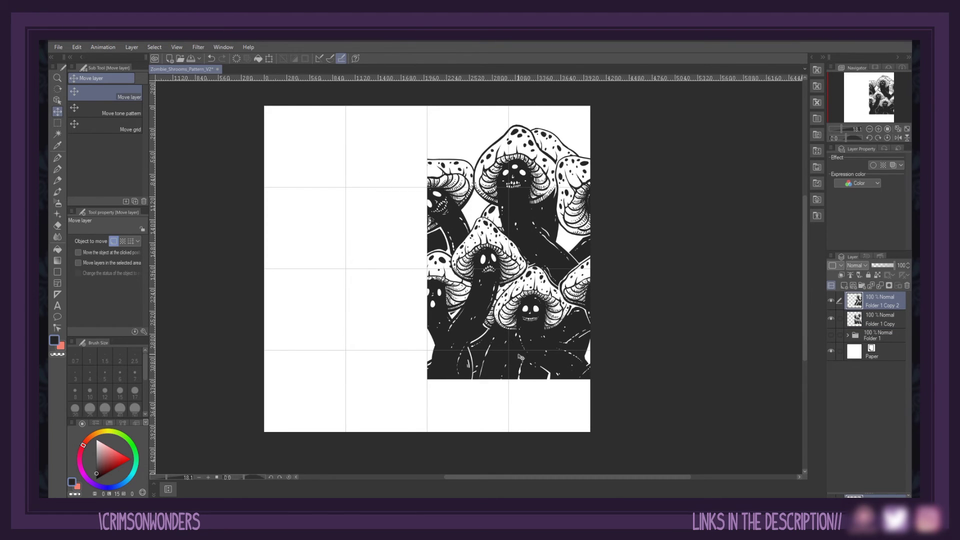
key("shift+Left")
key("shift+Left")
key("shift+Left")
key("shift+Left")
key("shift+Left")
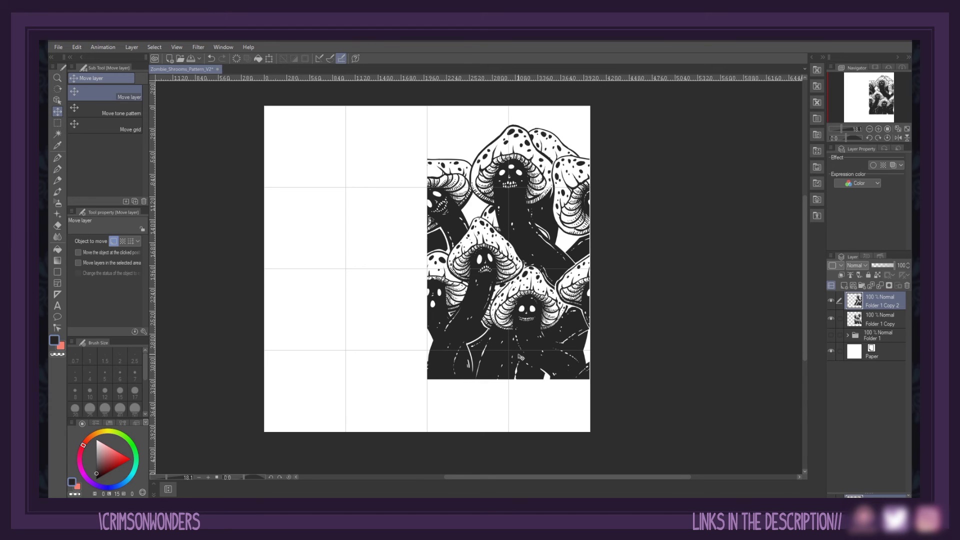
left_click_drag(520, 356, 521, 356)
Step: Move the right-half piece on Folder 1 Copy horizontally into the left half of the canvas
left_click(891, 313)
key("shift+Left")
key("shift+Left")
key("shift+Left")
key("shift+Left")
key("shift+Left")
key("shift+Left")
key("shift+Left")
key("shift+Left")
key("shift+Left")
key("shift+Left")
key("shift+Left")
key("shift+Left")
key("shift+Left")
key("shift+Left")
key("shift+Left")
key("shift+Left")
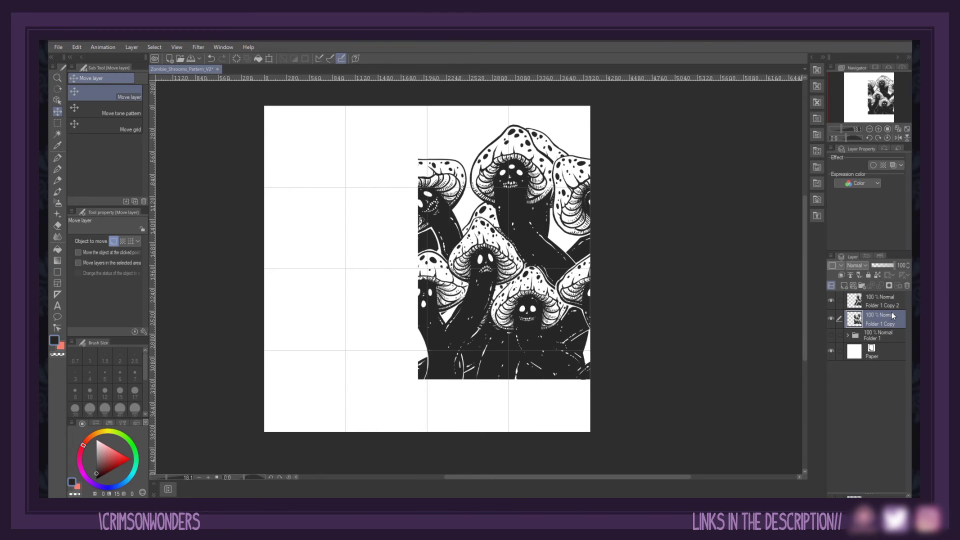
key("Left")
key("Left")
key("Left")
key("Left")
key("Left")
key("Left")
key("Left")
key("Left")
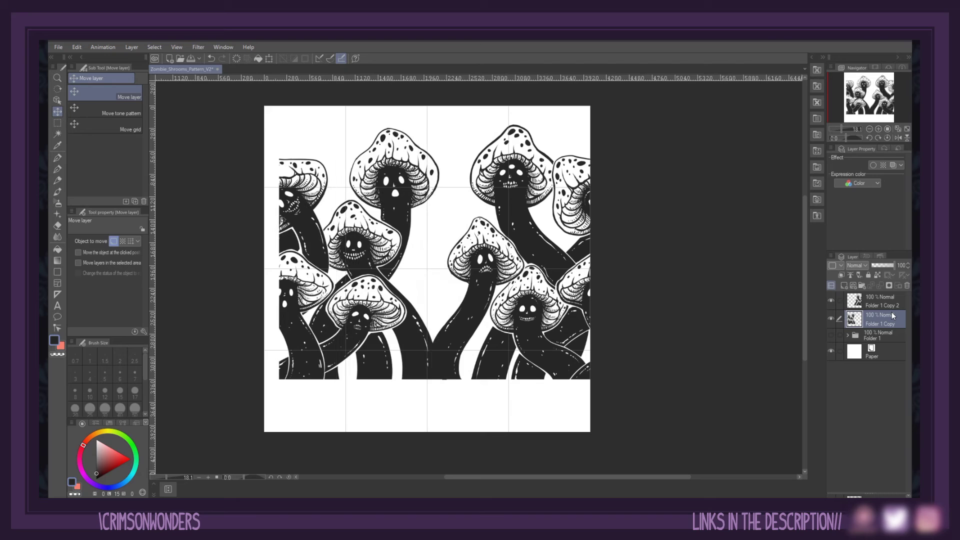
key("Left")
key("Left")
key("Left")
key("Left")
key("Left")
key("Left")
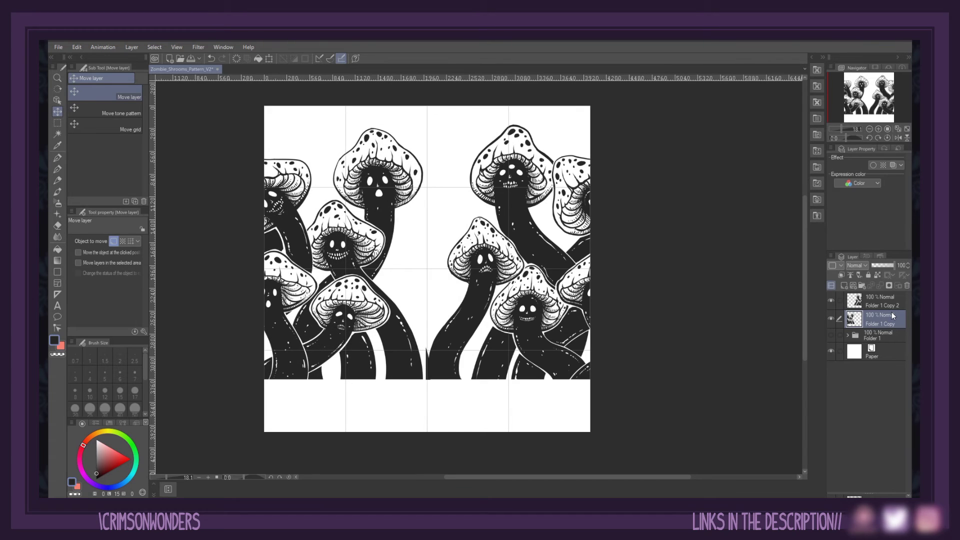
Step: Nudge the Folder 1 Copy piece left until its cut edge sits flush with the left canvas border
scroll(259, 316, "up", 4)
key("Left")
key("Left")
scroll(591, 305, "down", 4)
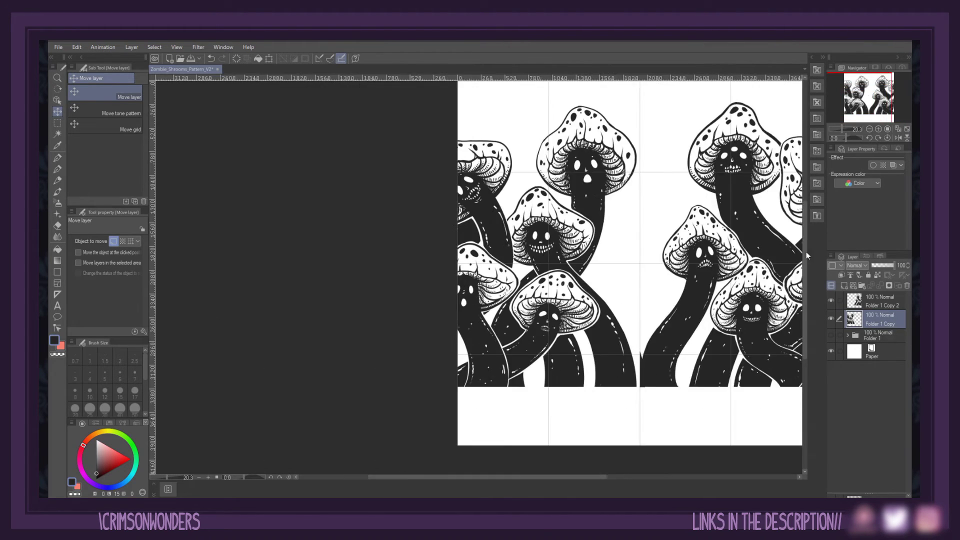
scroll(667, 304, "up", 4)
left_click(890, 309)
left_click(879, 314)
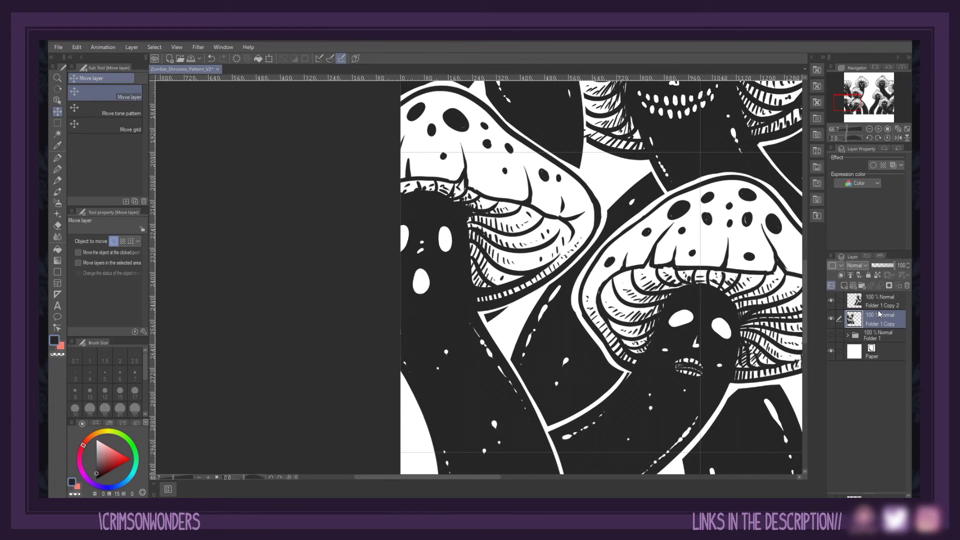
key("Left")
key("Left")
scroll(586, 373, "down", 5)
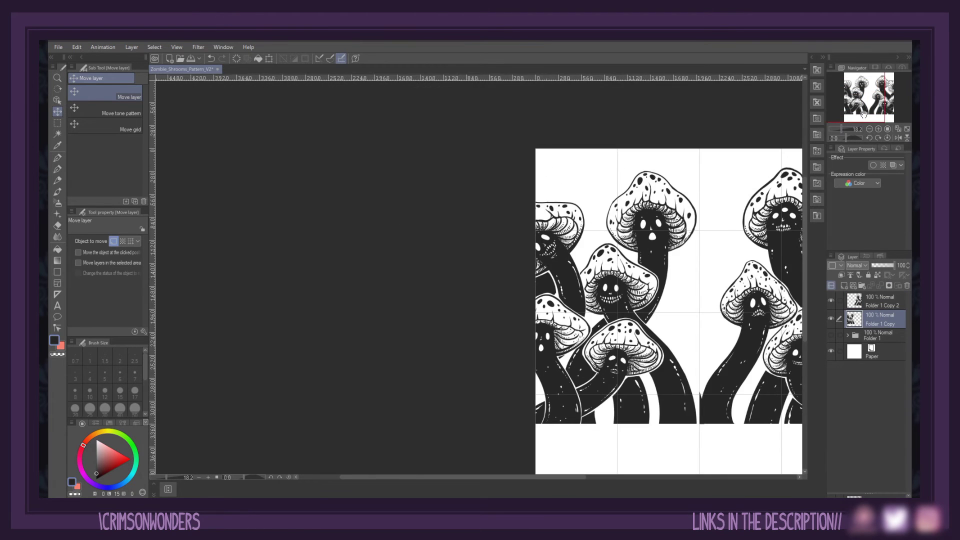
left_click_drag(790, 310, 593, 288)
scroll(593, 285, "up", 1)
Step: Add a new raster layer directly above Folder 1, beneath the two swapped halves
left_click(889, 301)
left_click(883, 336)
left_click(844, 285)
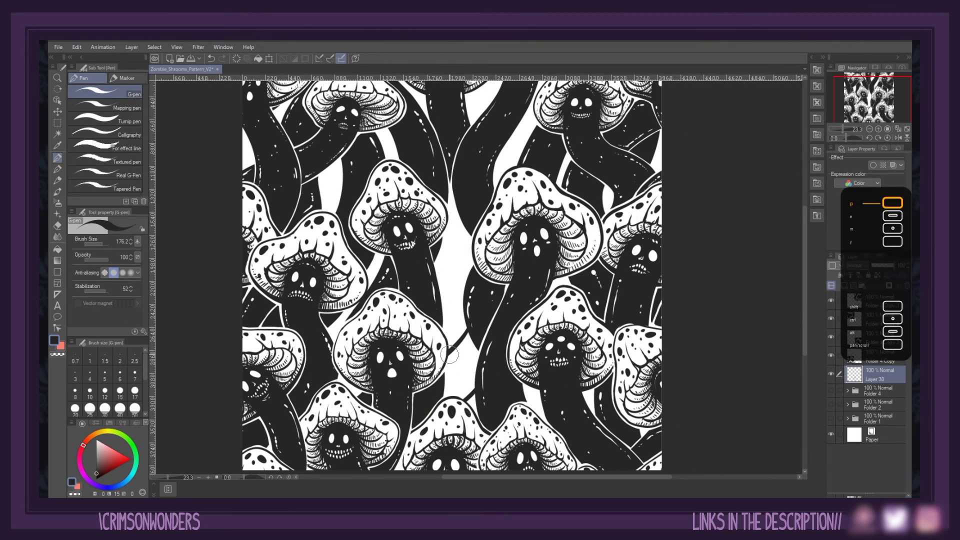
Step: Move the Folder 4 Copy 3 and Folder 4 Copy 4 pieces down into the lower half of the canvas, and raise Layer 32 to the top
mouse_move(449, 354)
left_mouse_down()
mouse_move(474, 388)
mouse_move(442, 396)
mouse_move(466, 335)
mouse_move(476, 352)
mouse_move(468, 335)
mouse_move(458, 380)
left_mouse_up()
key("e")
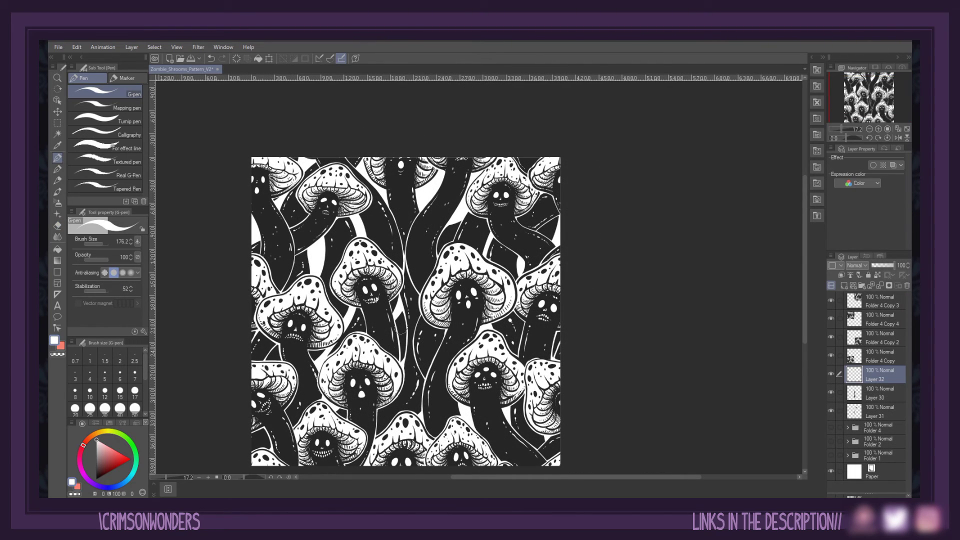
key("ctrl+shift+bracketright")
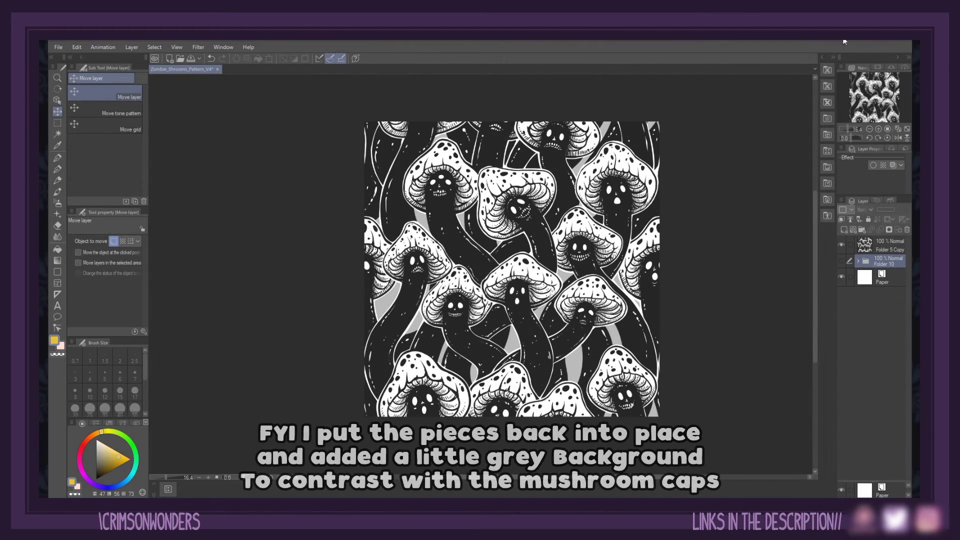
Step: Register the Folder 5 Copy layer as a Color pattern material and enable tiling with Repeat in the Vertical and horizontal direction
left_click(821, 58)
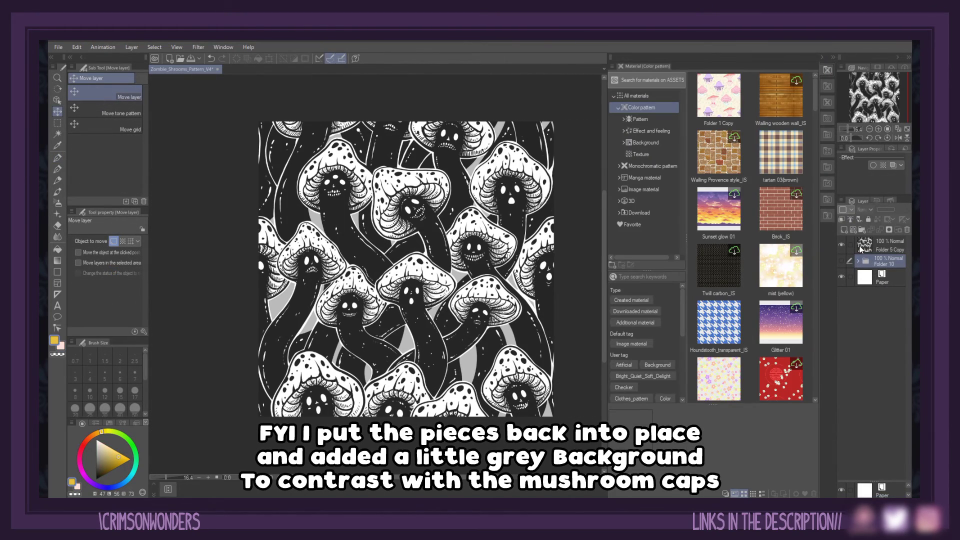
left_click_drag(860, 248, 739, 118)
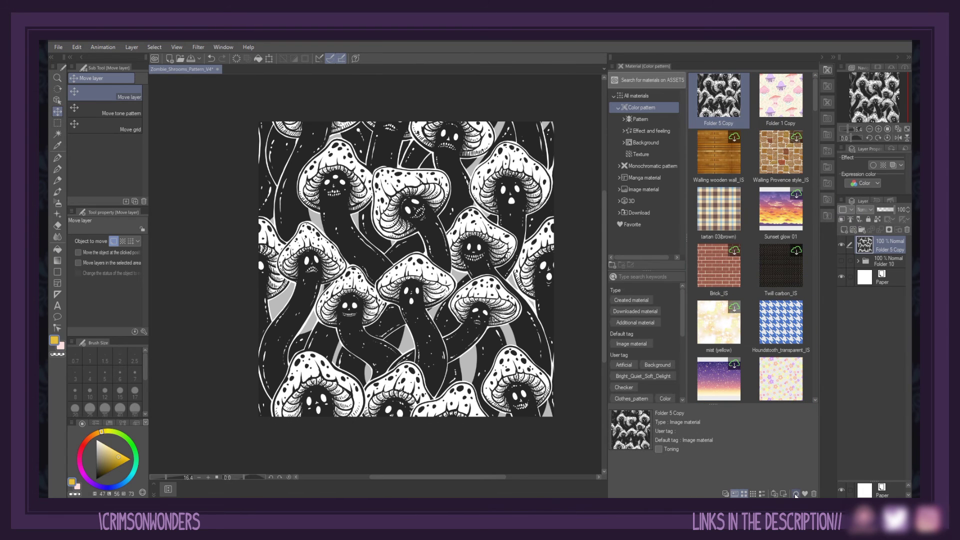
left_click(795, 494)
left_click(378, 210)
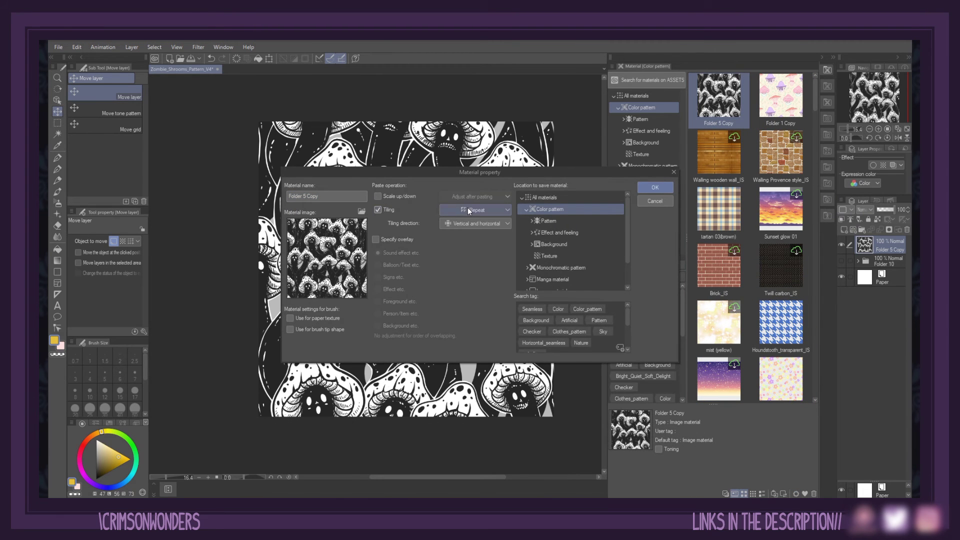
left_click(468, 210)
left_click(467, 210)
left_click(475, 223)
left_click(474, 222)
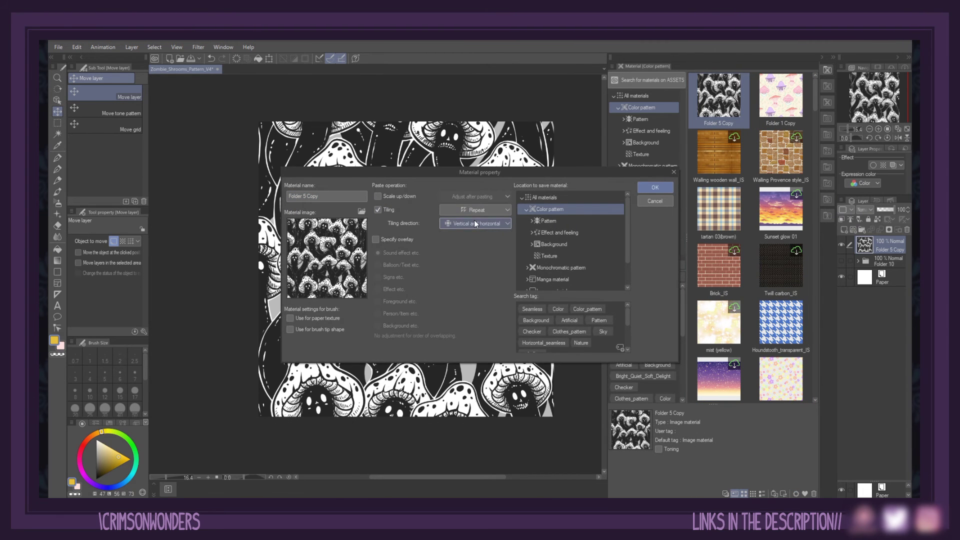
left_click(655, 189)
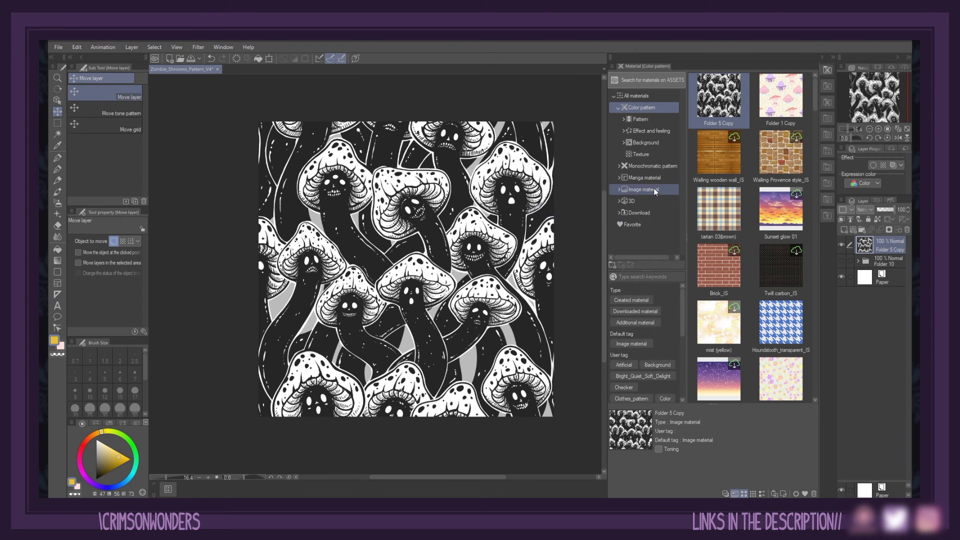
Step: Hide the Folder 5 Copy layer, place its tiled material on the canvas, scale the repeat to 48, and rotate it slightly clockwise
left_click(841, 245)
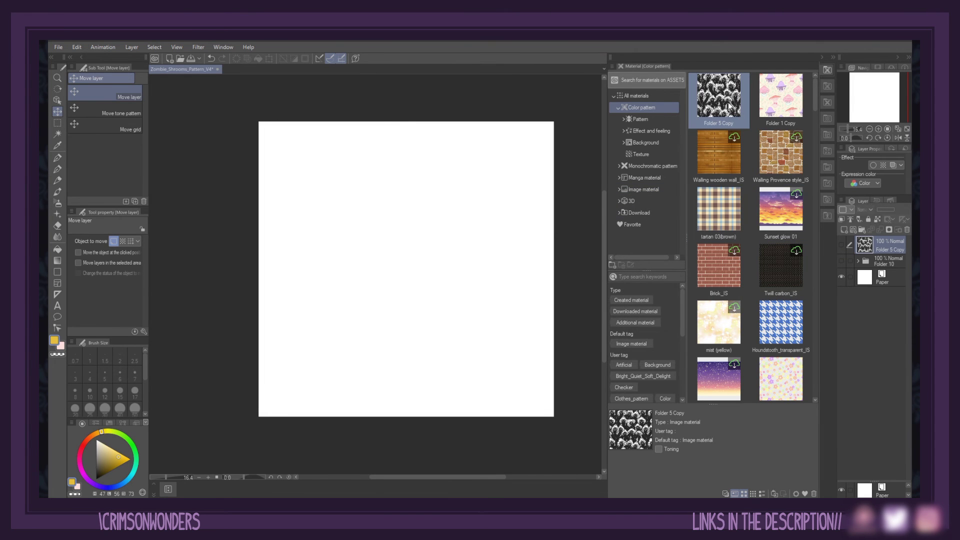
left_click_drag(727, 109, 419, 279)
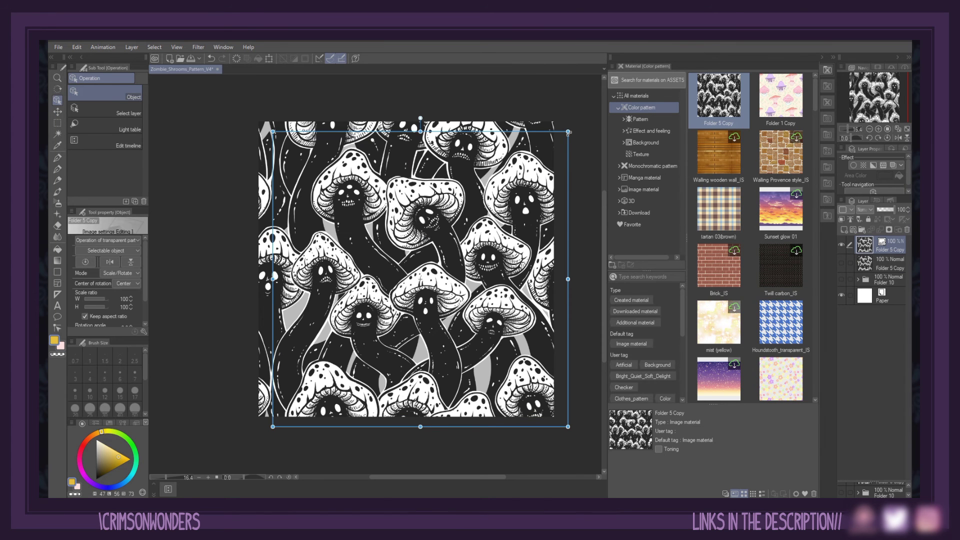
mouse_move(568, 131)
left_mouse_down()
mouse_move(499, 200)
mouse_move(577, 142)
left_mouse_up()
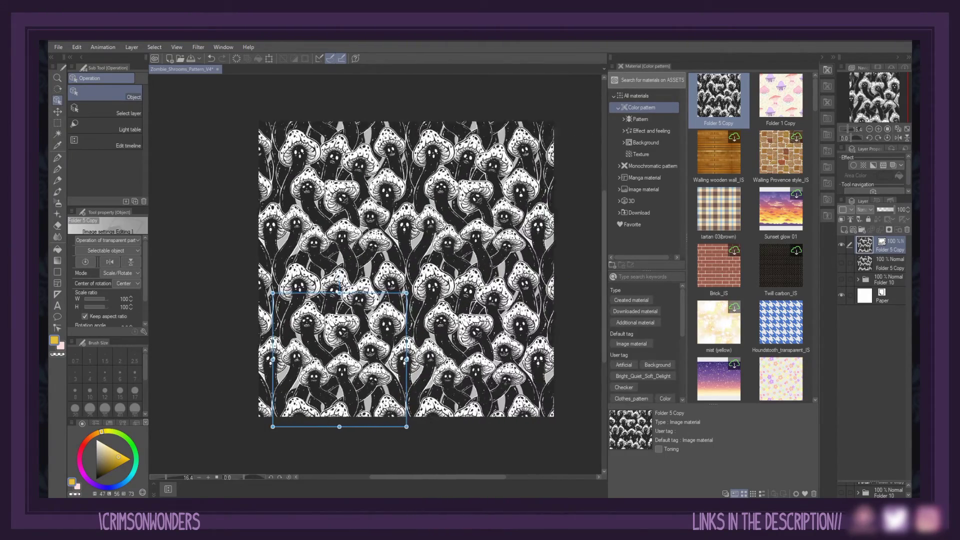
left_click_drag(406, 293, 413, 286)
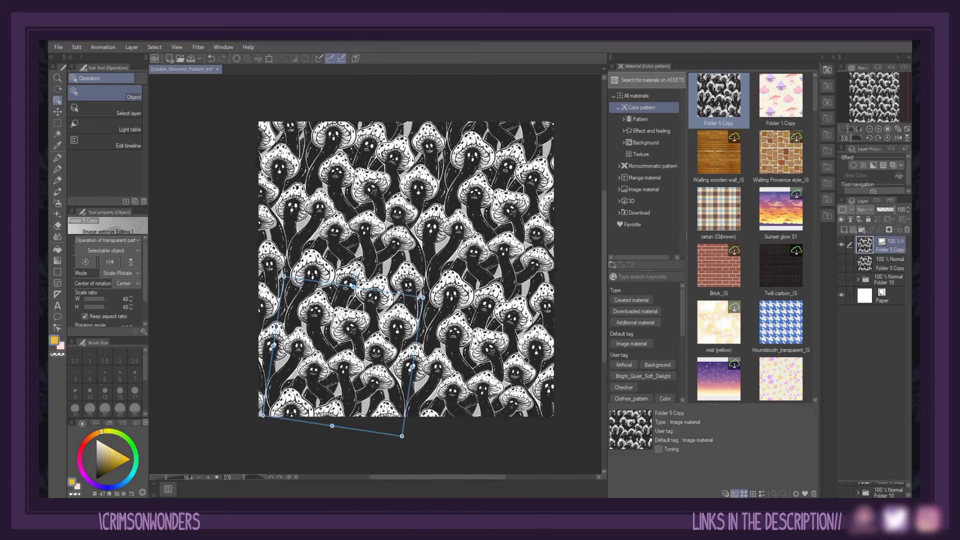
left_click_drag(373, 261, 367, 260)
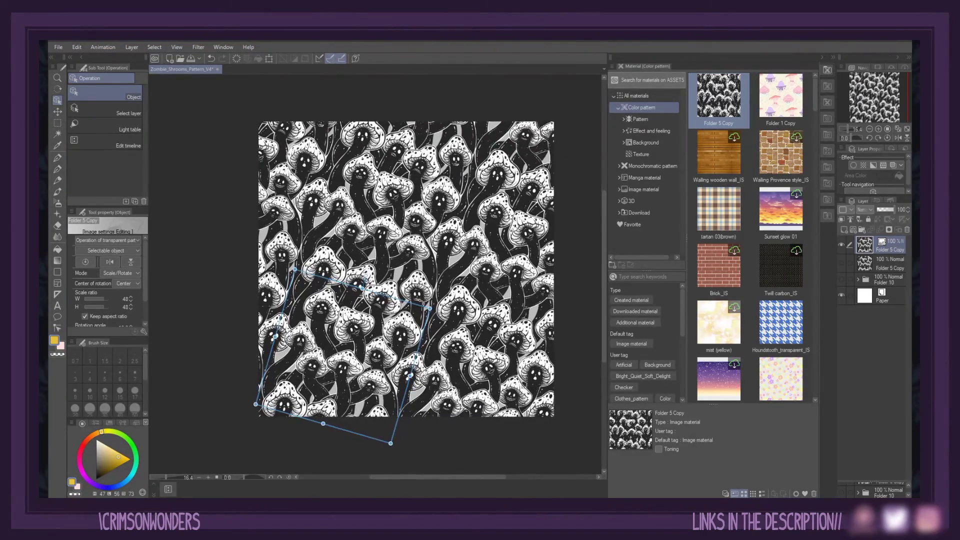